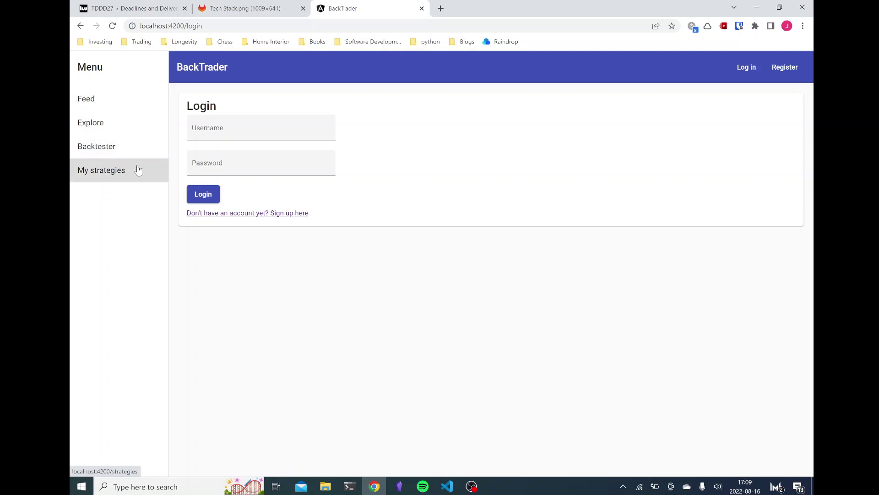
Step: Open the registration form and fill in the username, email and both password fields
{"action": "left_click", "coordinate": [289, 213]}
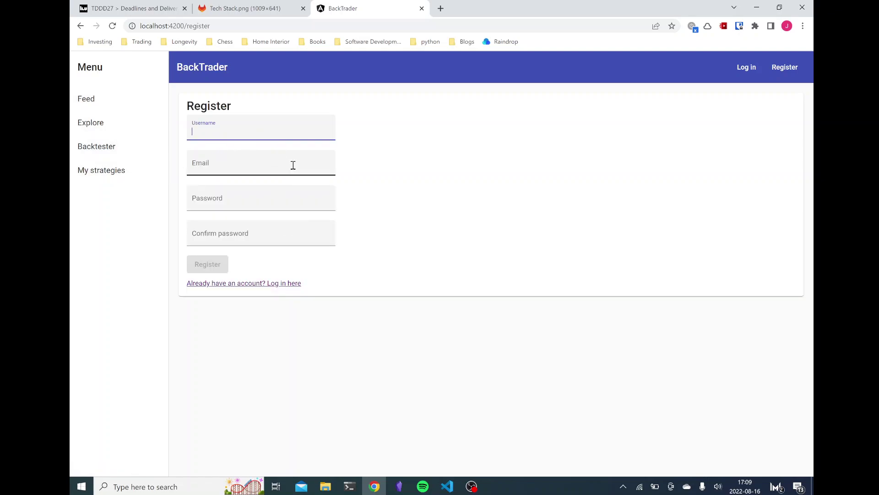
{"action": "type", "text": "jacob"}
{"action": "key", "text": "Tab"}
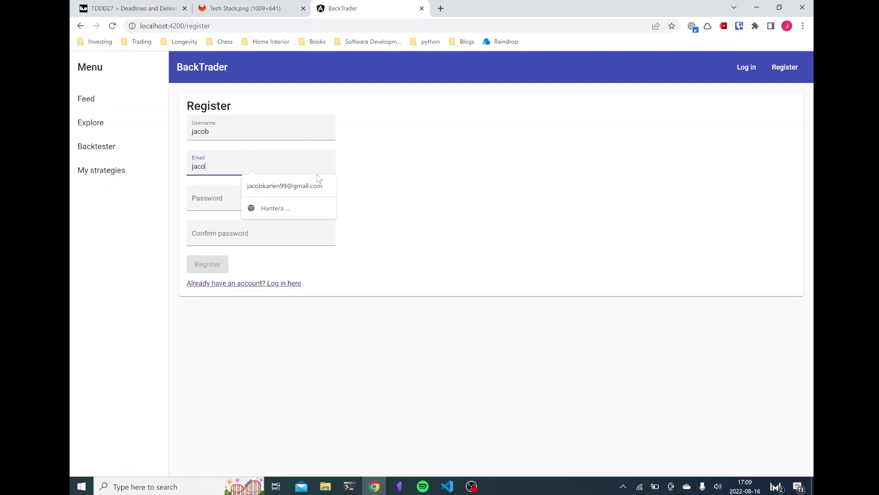
{"action": "key", "text": "Tab"}
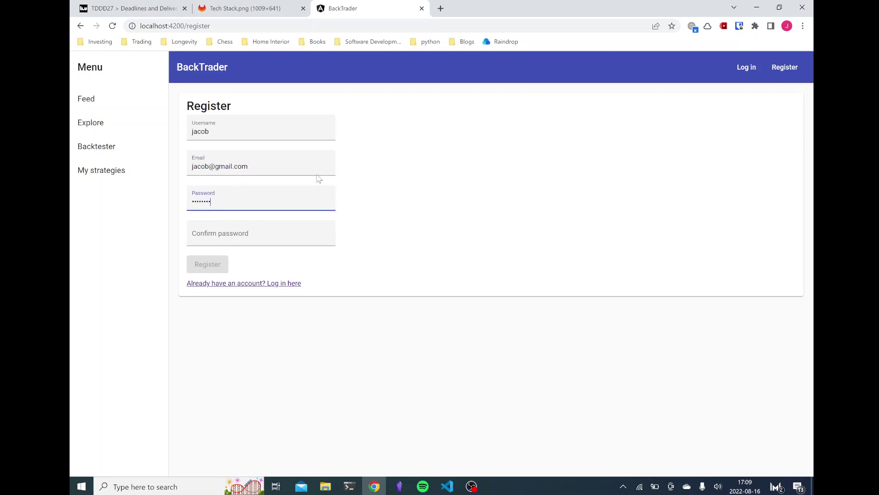
{"action": "key", "text": "Tab"}
{"action": "type", "text": "password"}
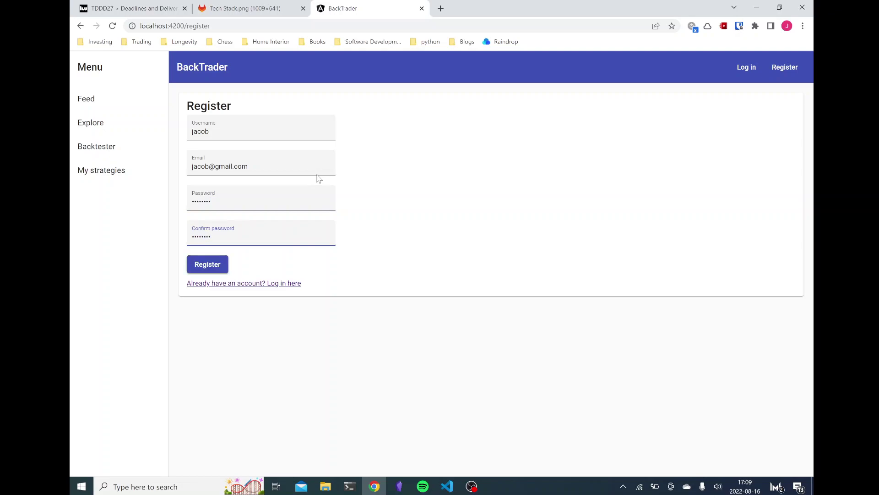
{"action": "type", "text": "1"}
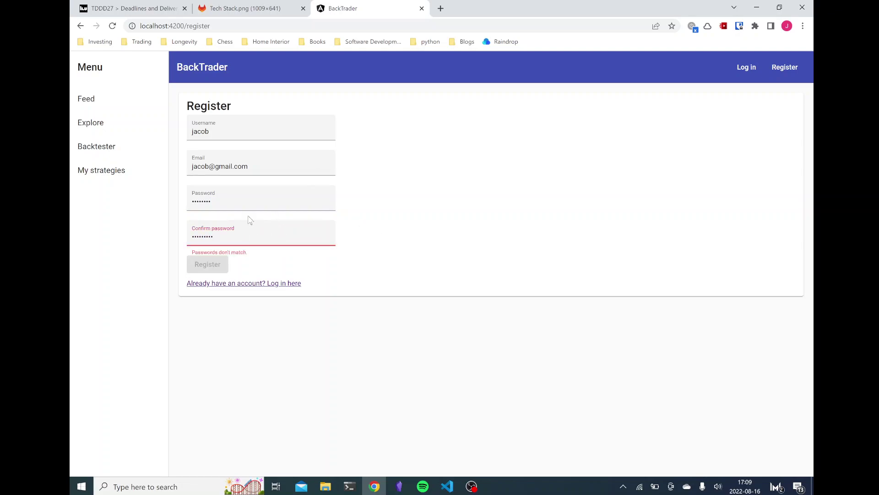
Step: Correct the email address and the confirmation password, then submit the registration
{"action": "left_click", "coordinate": [262, 166]}
{"action": "key", "text": "Left"}
{"action": "key", "text": "Left"}
{"action": "key", "text": "Left"}
{"action": "key", "text": "Left"}
{"action": "key", "text": "Left"}
{"action": "key", "text": "Left"}
{"action": "key", "text": "Left"}
{"action": "key", "text": "Left"}
{"action": "key", "text": "Left"}
{"action": "key", "text": "BackSpace"}
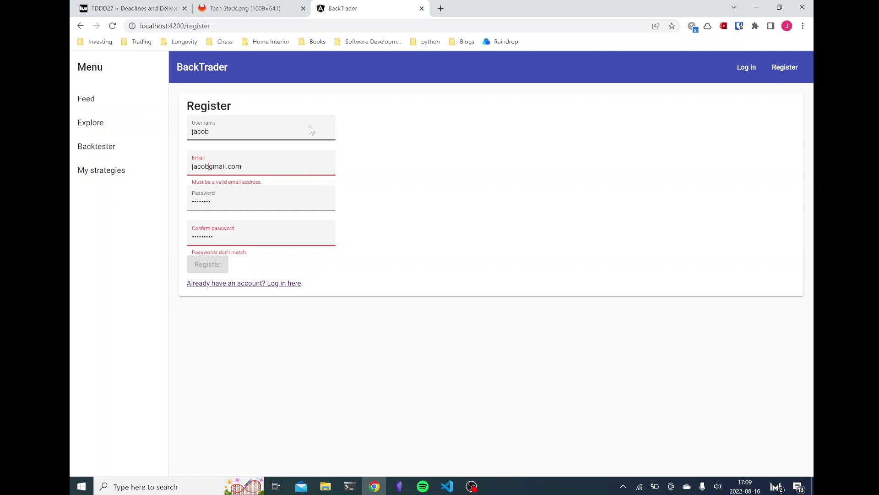
{"action": "type", "text": "@"}
{"action": "left_click", "coordinate": [275, 237]}
{"action": "key", "text": "BackSpace"}
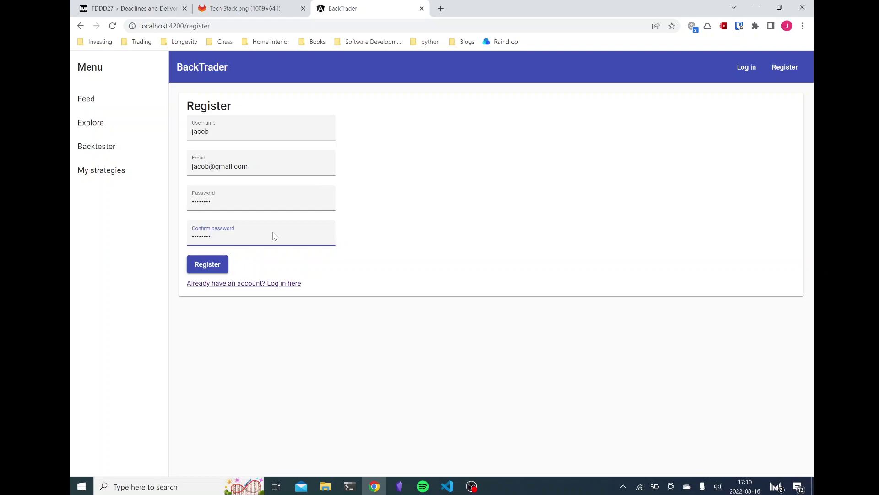
{"action": "left_click", "coordinate": [215, 268]}
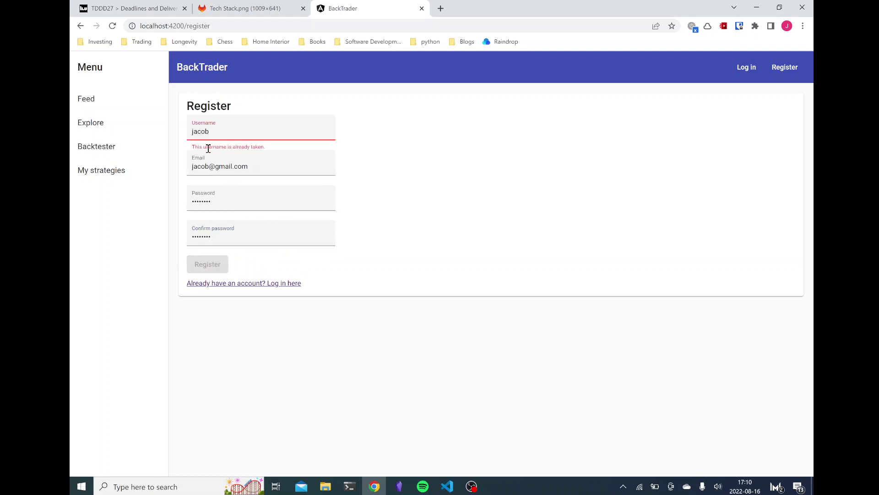
Step: Append digits 321 to the taken username and retry the registration
{"action": "triple_click", "coordinate": [233, 148]}
{"action": "left_click", "coordinate": [373, 160]}
{"action": "left_click", "coordinate": [264, 131]}
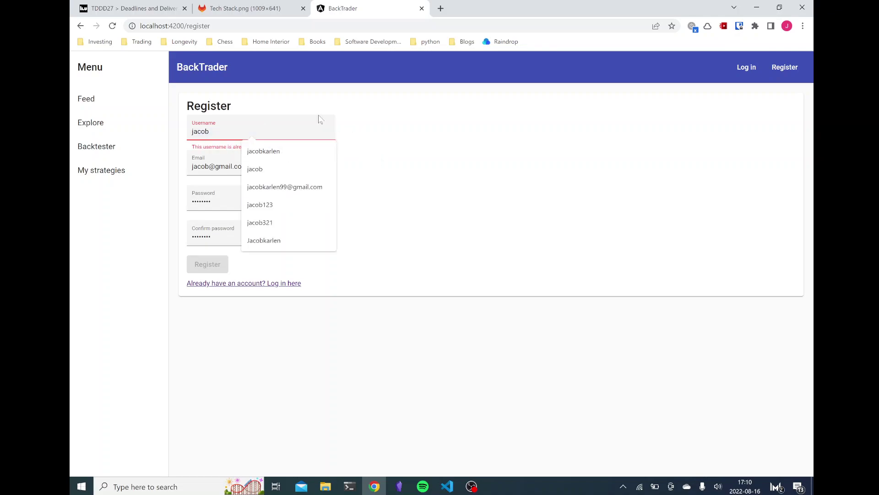
{"action": "left_click", "coordinate": [310, 124]}
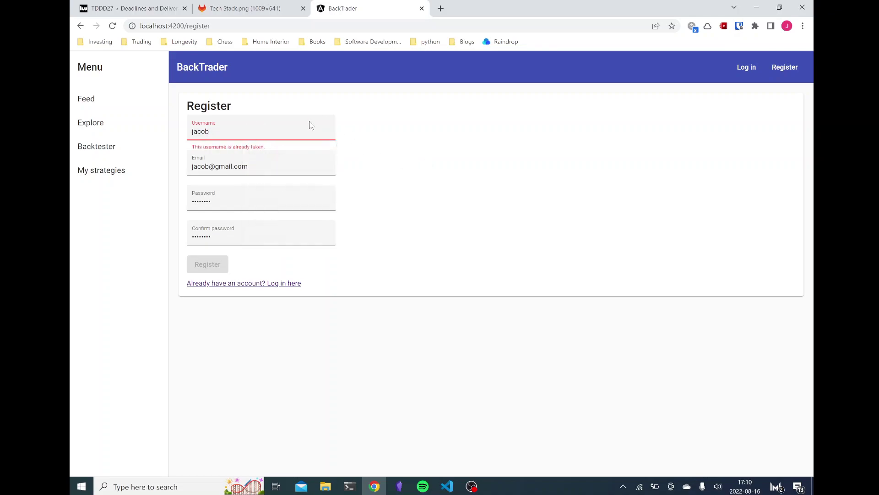
{"action": "type", "text": "321"}
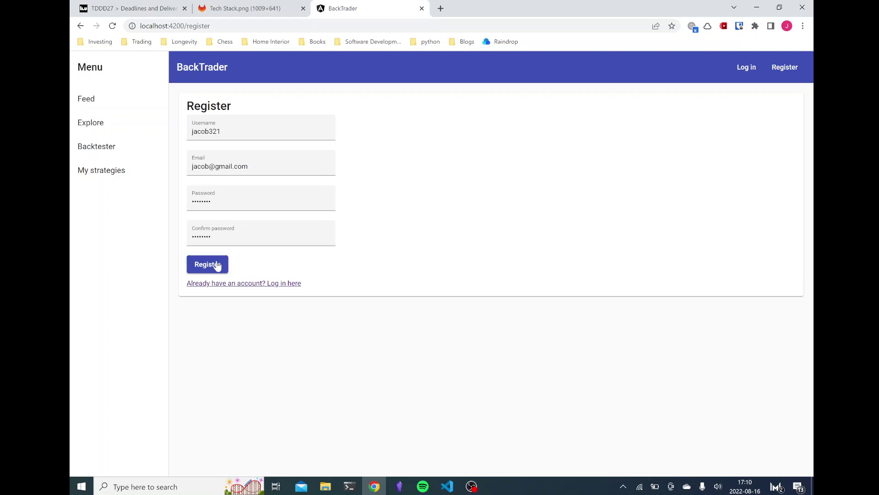
{"action": "left_click", "coordinate": [216, 265]}
Step: Replace the digits with a longer, untaken username and submit the registration
{"action": "left_click", "coordinate": [242, 130]}
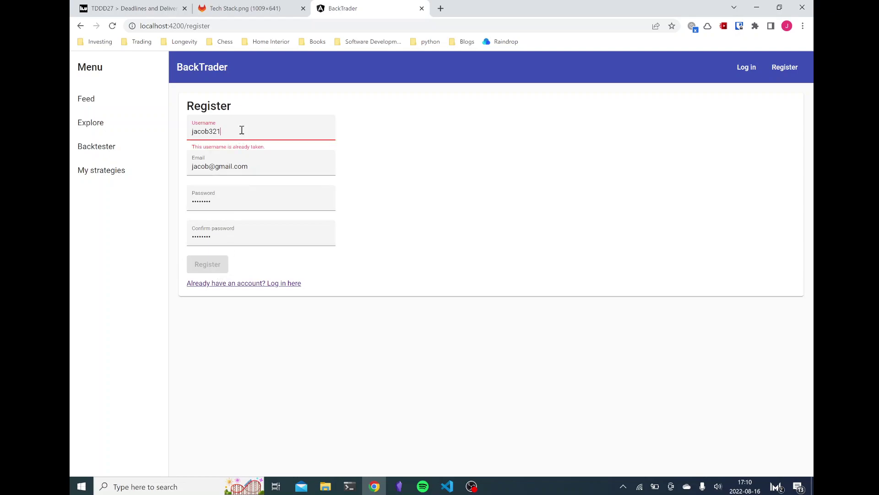
{"action": "key", "text": "BackSpace"}
{"action": "key", "text": "BackSpace"}
{"action": "key", "text": "BackSpace"}
{"action": "type", "text": "karlen"}
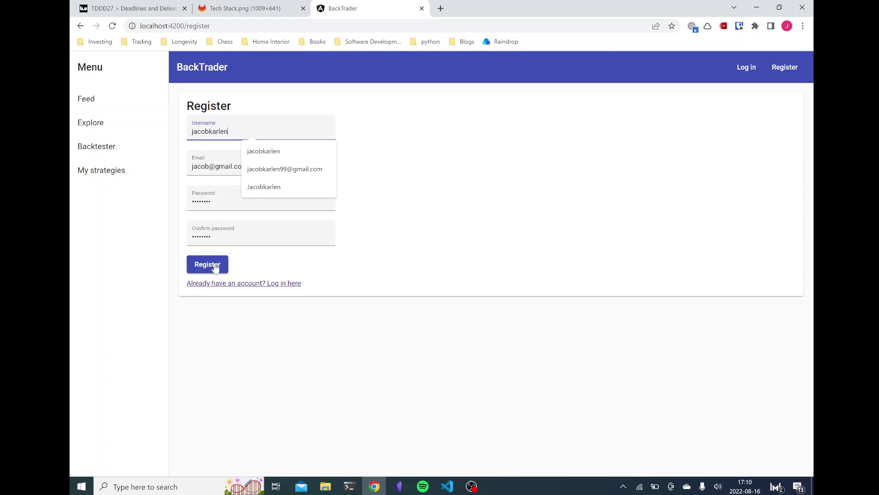
{"action": "left_click", "coordinate": [215, 269]}
{"action": "left_click", "coordinate": [253, 131]}
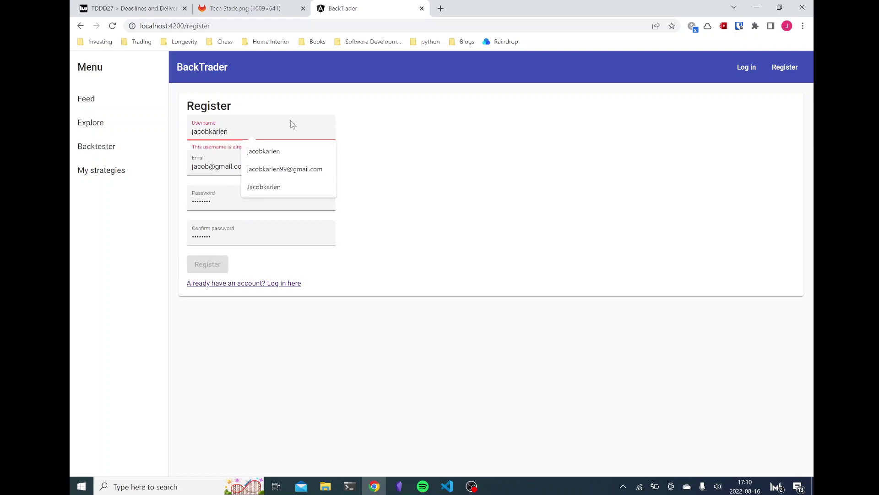
{"action": "type", "text": "2"}
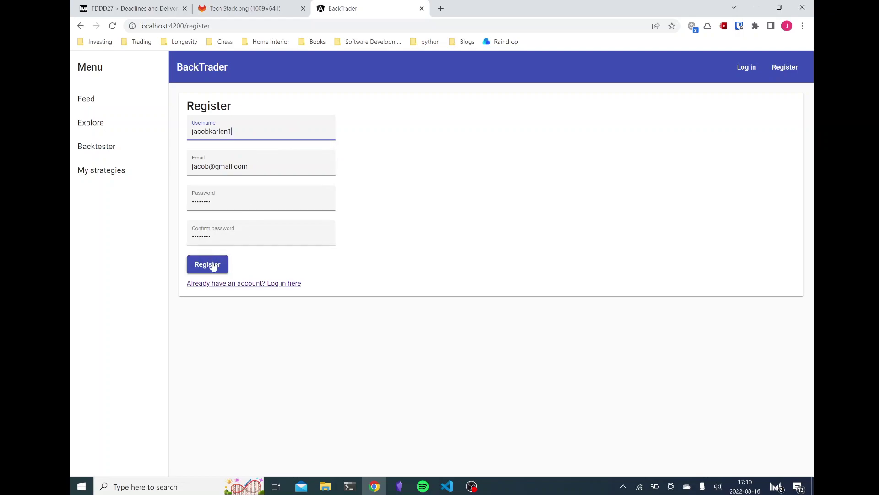
{"action": "left_click", "coordinate": [212, 264]}
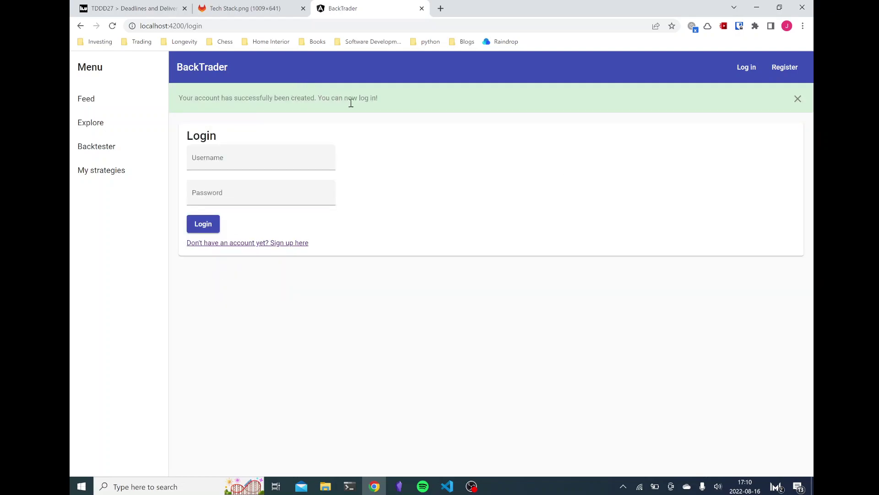
Step: Log in with the new account's credentials, dismiss the logged-in alert, and go to Feed
{"action": "left_click", "coordinate": [279, 160]}
{"action": "key", "text": "Tab"}
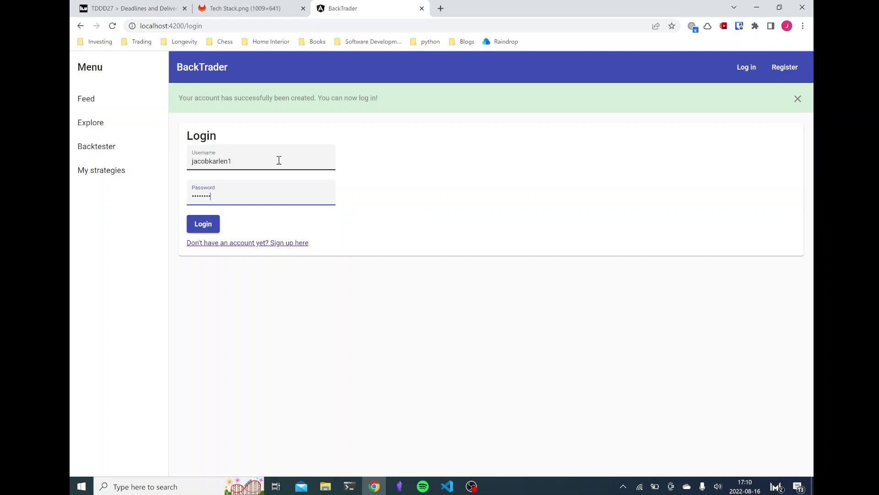
{"action": "left_click", "coordinate": [212, 226]}
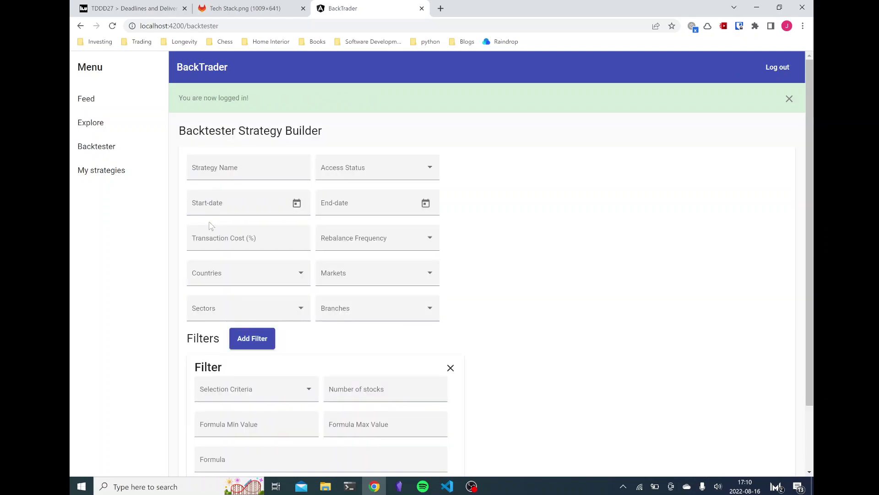
{"action": "left_click", "coordinate": [790, 100]}
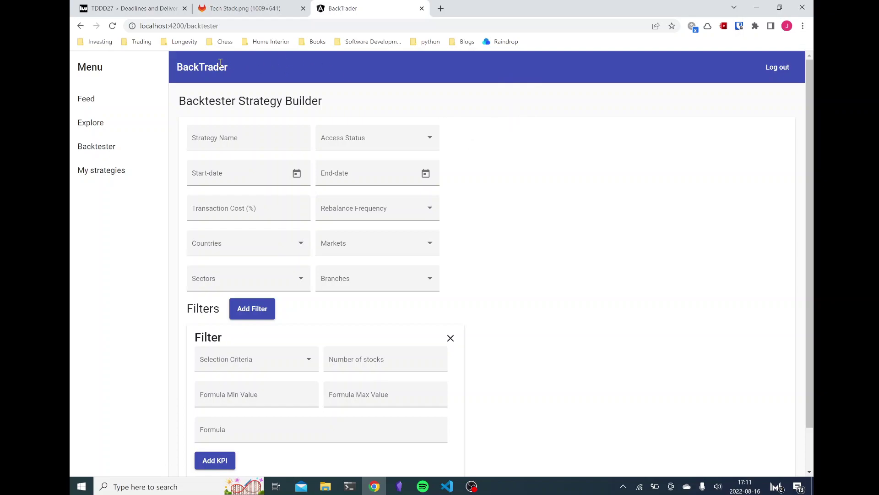
{"action": "left_click", "coordinate": [150, 105]}
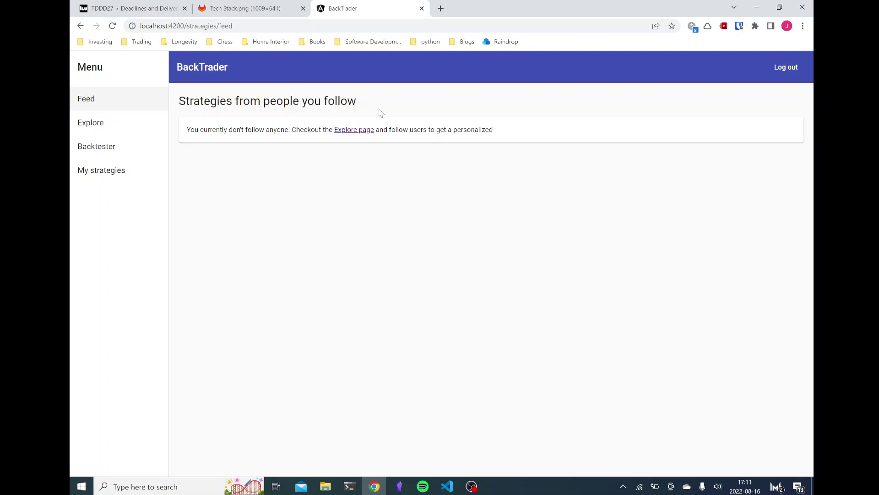
Step: Browse the Explore list and open the Nordic PEG Strategy's results page
{"action": "left_click", "coordinate": [362, 131]}
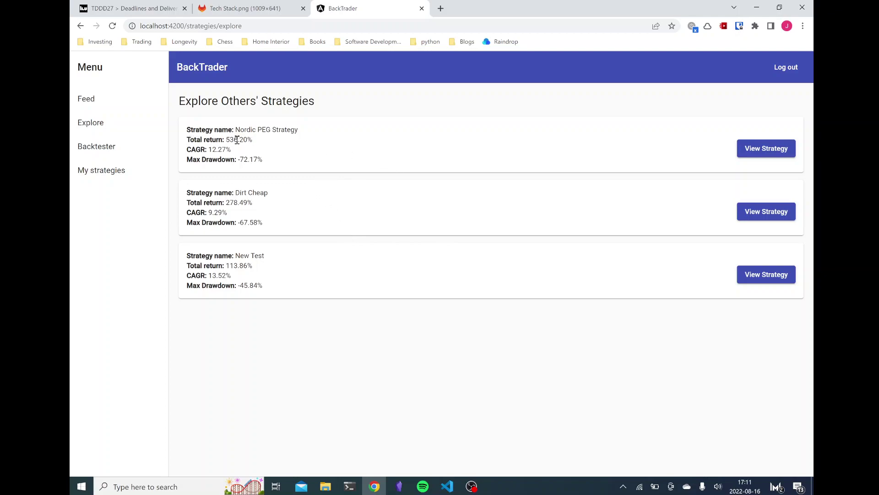
{"action": "left_click_drag", "start_coordinate": [189, 138], "coordinate": [273, 165]}
{"action": "left_click", "coordinate": [273, 165]}
{"action": "left_click", "coordinate": [760, 150]}
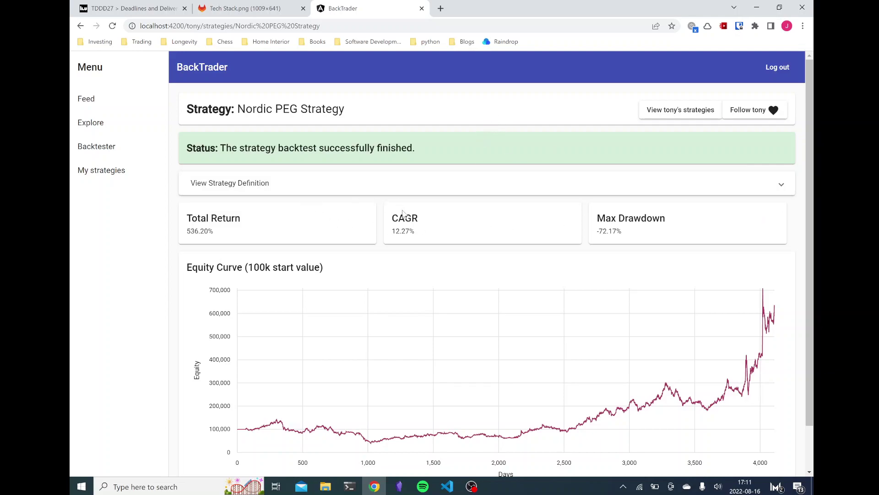
Step: Review the Nordic PEG Strategy results, expanding and collapsing its strategy definition details
{"action": "scroll", "coordinate": [398, 201], "scroll_direction": "down", "scroll_amount": 1}
{"action": "scroll", "coordinate": [398, 200], "scroll_direction": "down", "scroll_amount": 1}
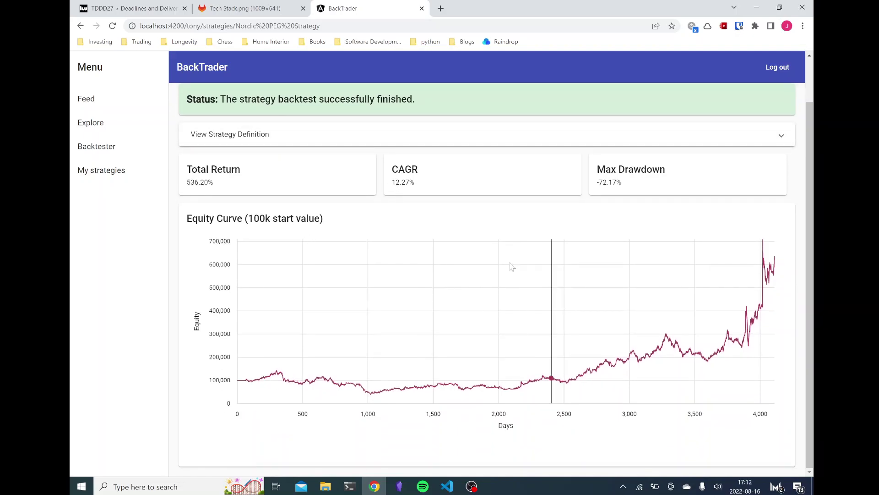
{"action": "scroll", "coordinate": [300, 268], "scroll_direction": "up", "scroll_amount": 2}
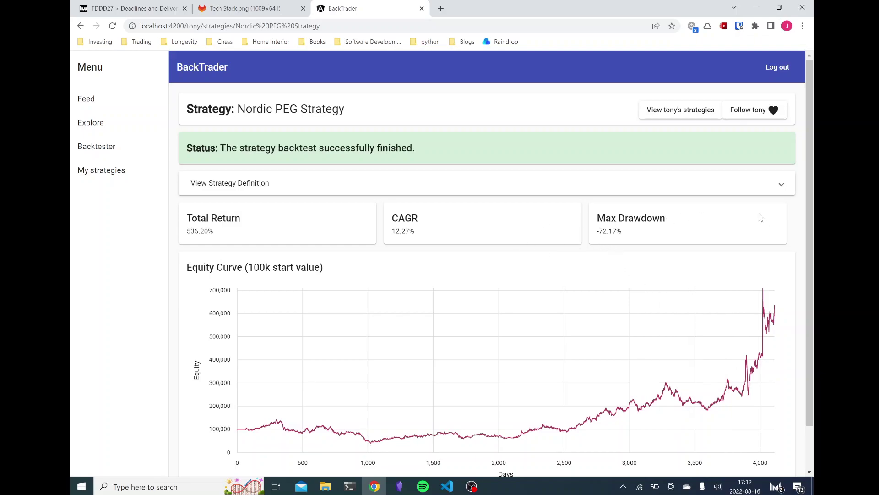
{"action": "left_click", "coordinate": [773, 185]}
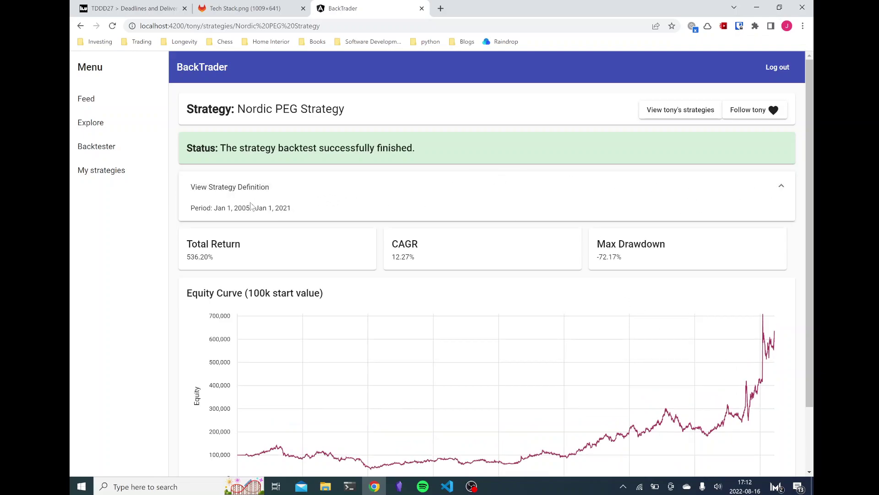
{"action": "left_click_drag", "start_coordinate": [190, 208], "coordinate": [298, 215]}
{"action": "left_click", "coordinate": [283, 211]}
{"action": "left_click", "coordinate": [383, 190]}
{"action": "left_click_drag", "start_coordinate": [215, 149], "coordinate": [430, 154]}
{"action": "left_click", "coordinate": [431, 153]}
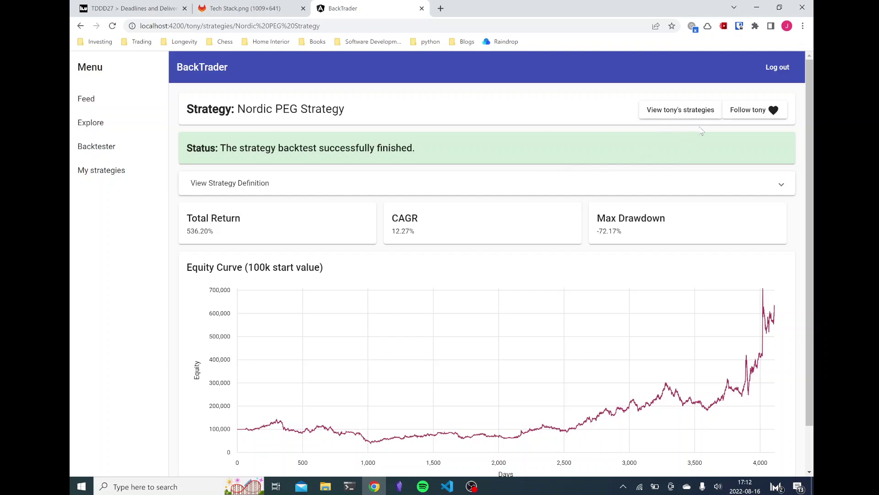
Step: Follow the Nordic PEG Strategy's author, check the Feed and author's strategies, then return to Explore
{"action": "left_click", "coordinate": [766, 115]}
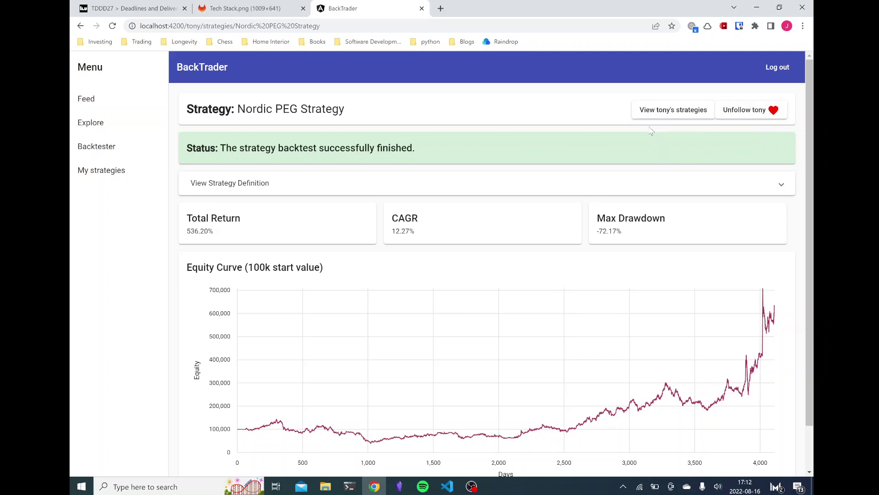
{"action": "left_click", "coordinate": [110, 99]}
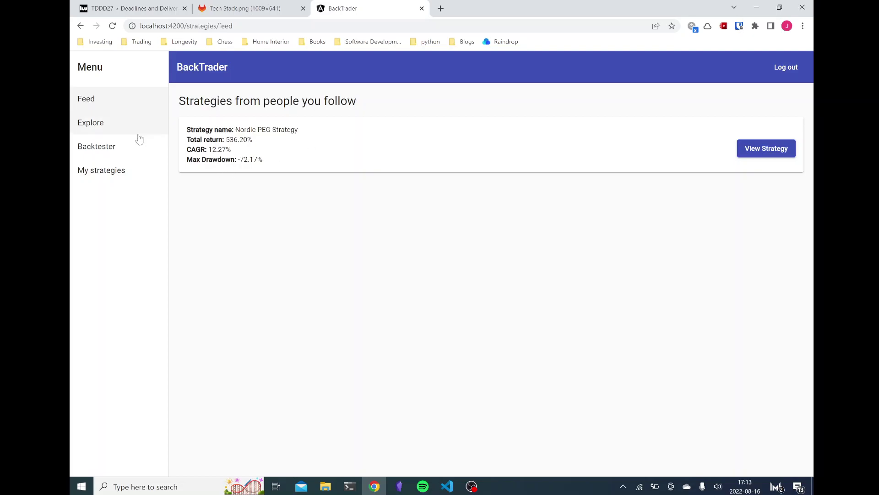
{"action": "left_click", "coordinate": [755, 152]}
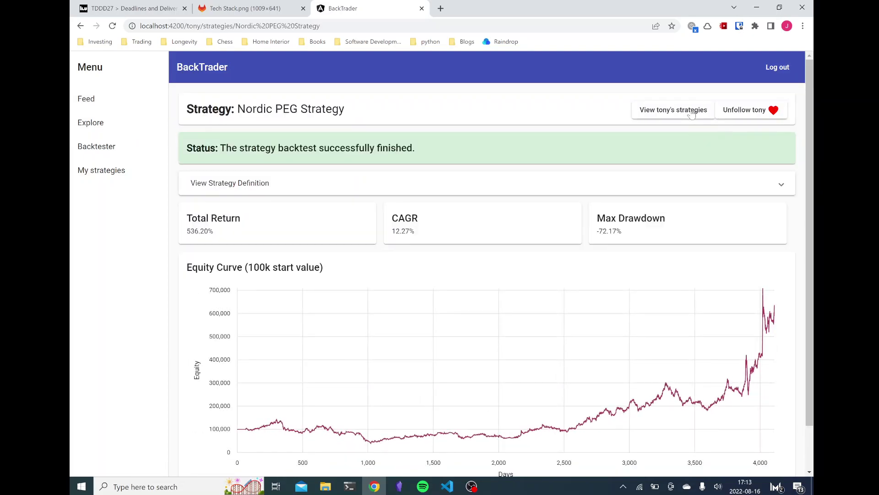
{"action": "left_click", "coordinate": [687, 116]}
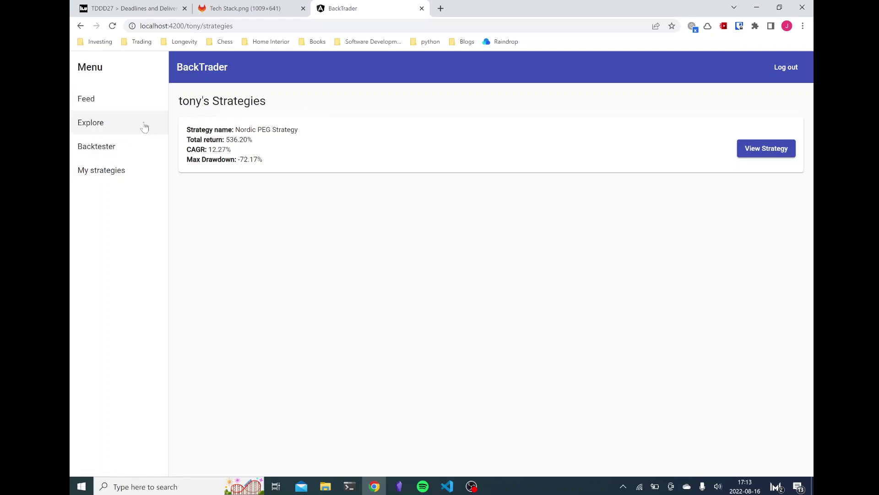
{"action": "left_click", "coordinate": [111, 121]}
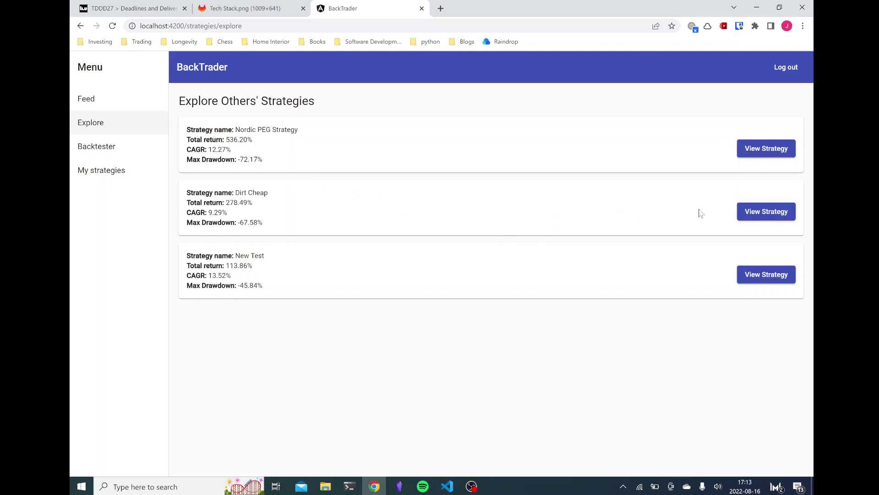
Step: Look over the Dirt Cheap strategy's results, then go to the Backtester strategy builder
{"action": "left_click", "coordinate": [756, 214]}
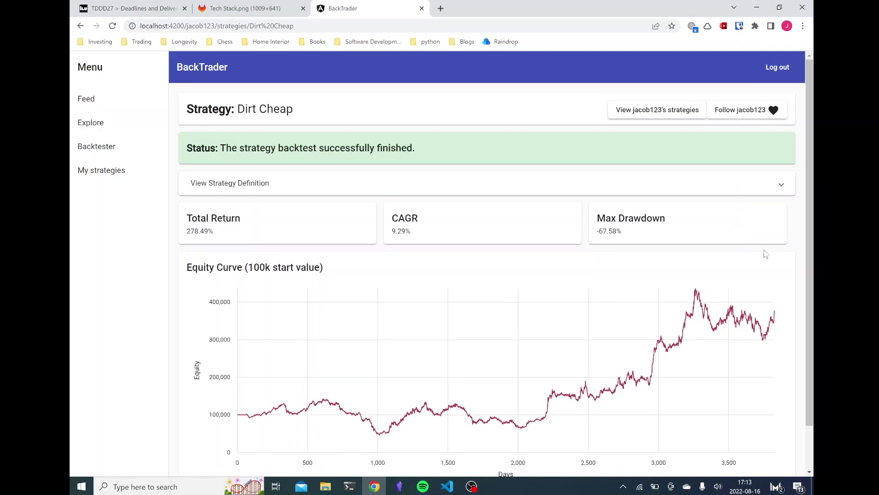
{"action": "scroll", "coordinate": [765, 254], "scroll_direction": "down", "scroll_amount": 1}
{"action": "scroll", "coordinate": [350, 153], "scroll_direction": "up", "scroll_amount": 1}
{"action": "left_click", "coordinate": [120, 146]}
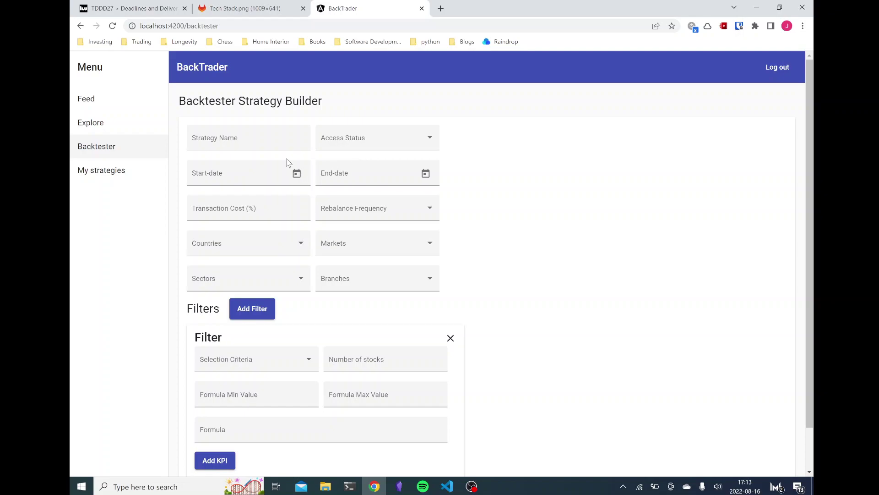
Step: Name the strategy Value Strategy and set its access status to Public
{"action": "left_click", "coordinate": [270, 139]}
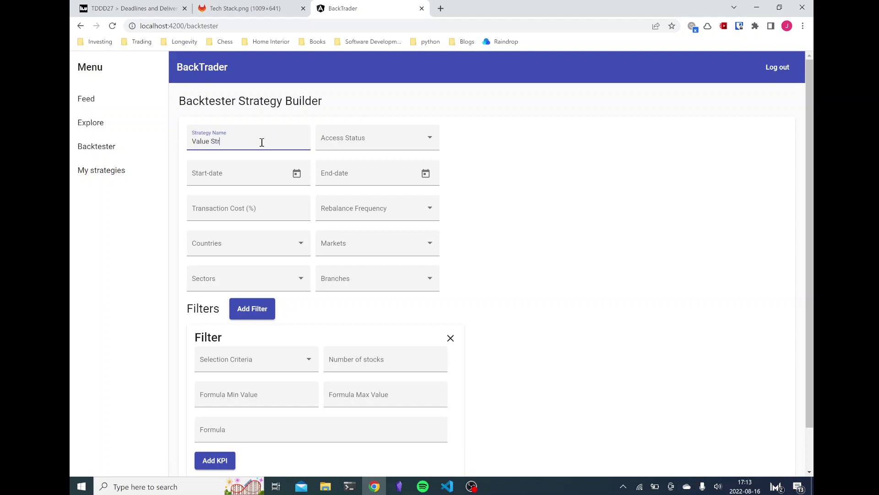
{"action": "left_click", "coordinate": [345, 138]}
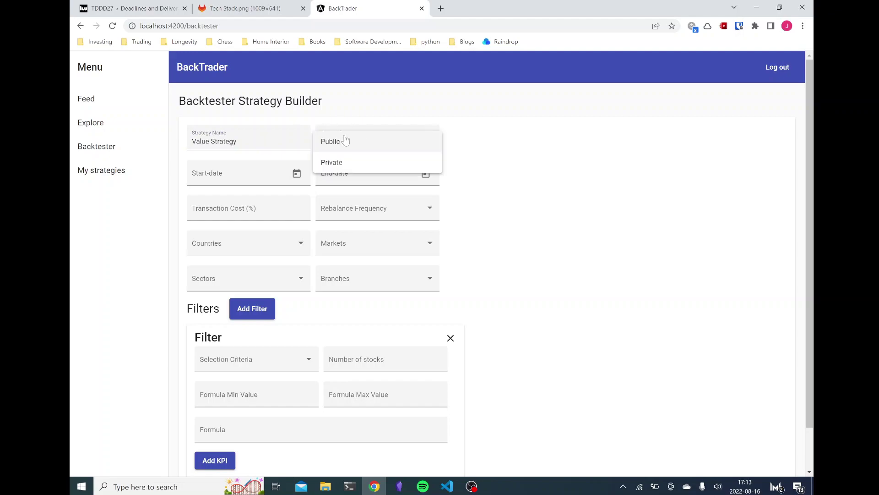
{"action": "left_click", "coordinate": [364, 143]}
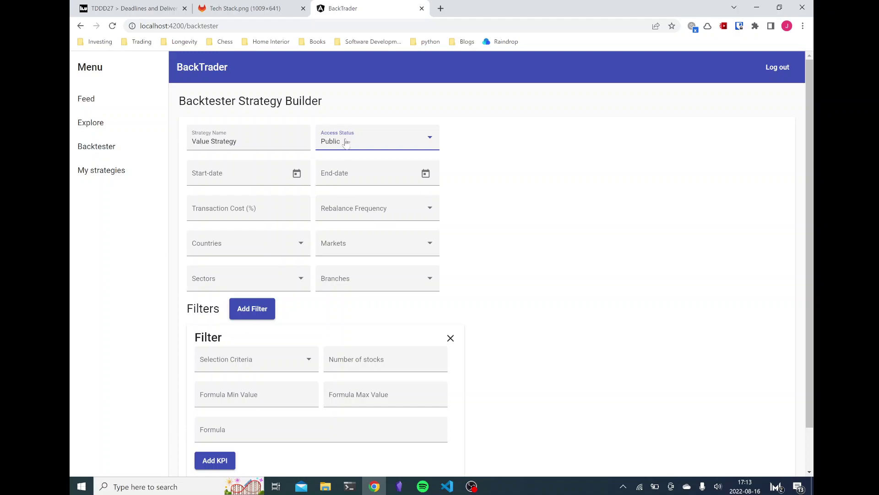
{"action": "left_click", "coordinate": [361, 153]}
{"action": "left_click", "coordinate": [465, 174]}
Step: Set the period 1/1/2016 to 1/1/2020, 0.4% transaction cost and Quarterly rebalancing
{"action": "left_click", "coordinate": [307, 178]}
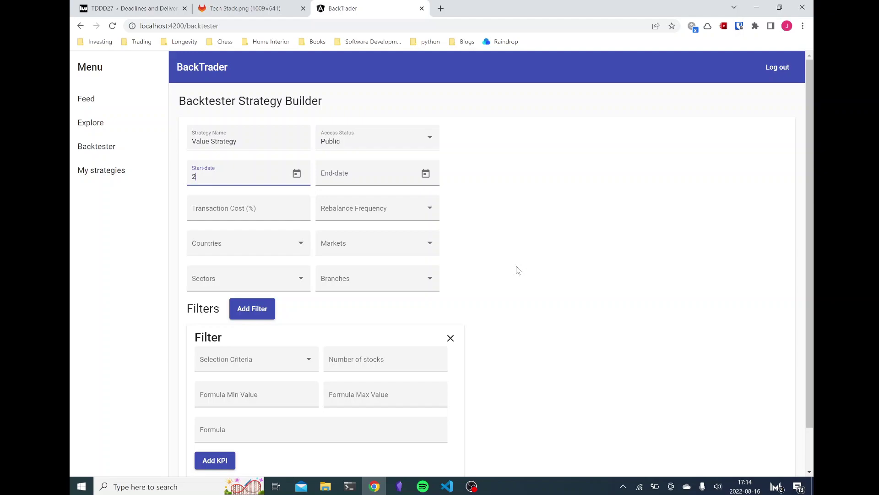
{"action": "key", "text": "Tab"}
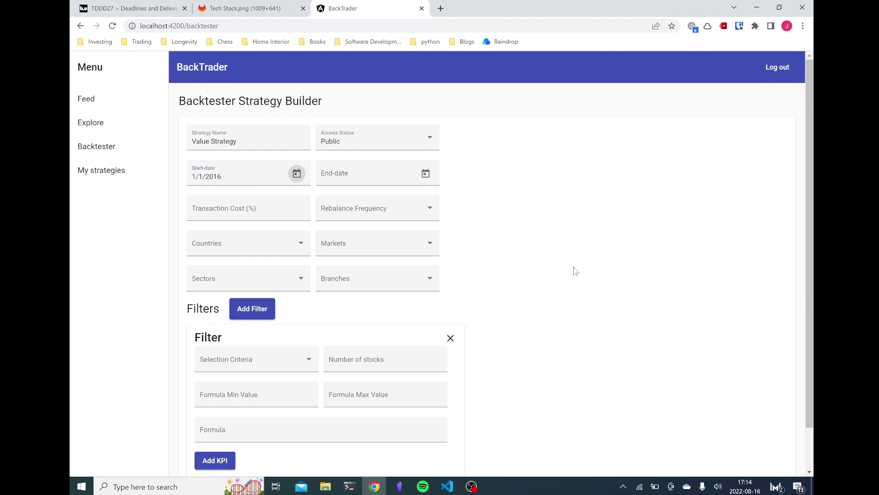
{"action": "left_click", "coordinate": [374, 180]}
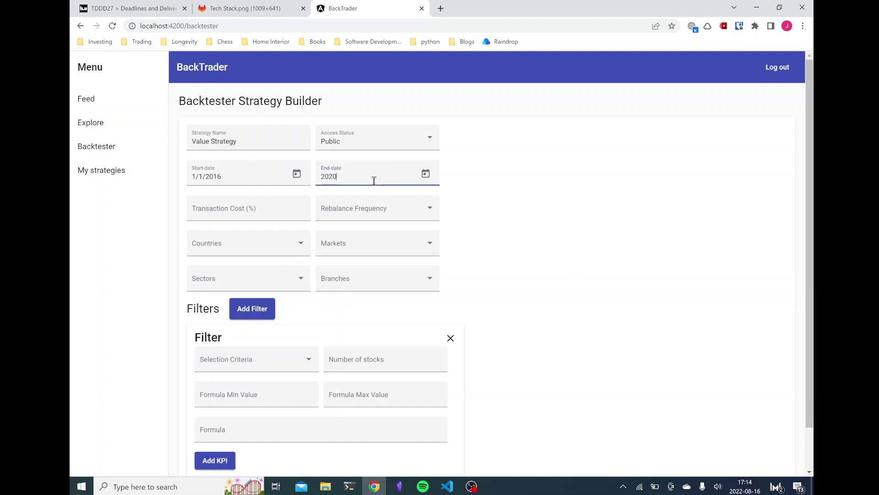
{"action": "left_click", "coordinate": [274, 206]}
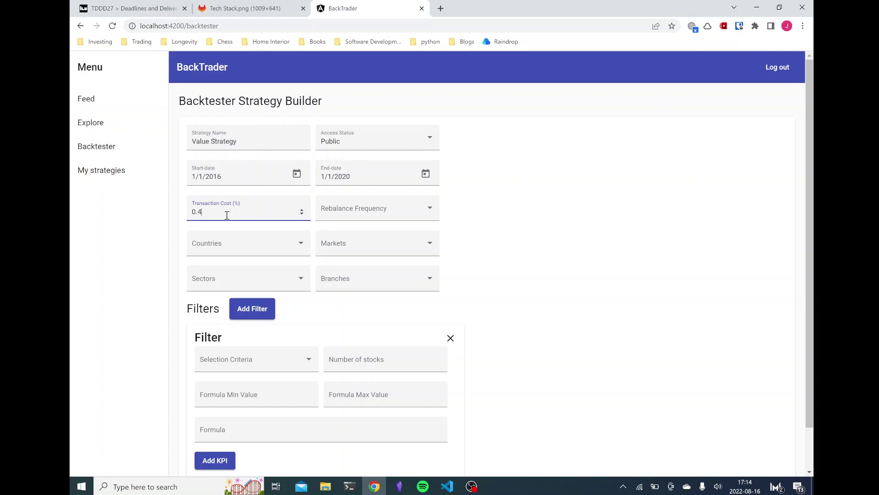
{"action": "left_click", "coordinate": [414, 209]}
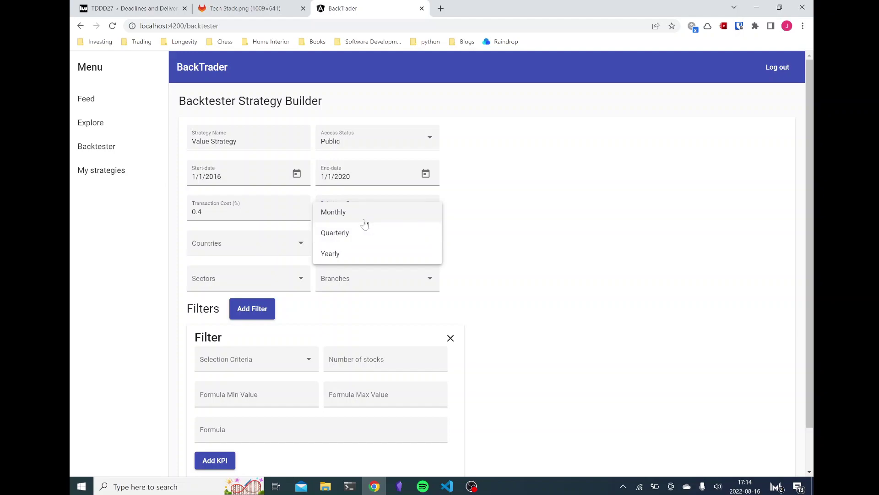
{"action": "left_click", "coordinate": [421, 232]}
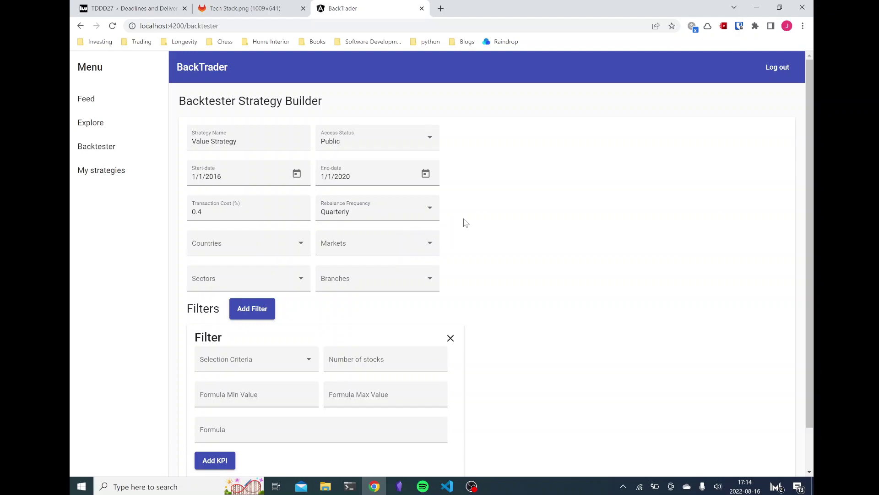
{"action": "scroll", "coordinate": [464, 222], "scroll_direction": "down", "scroll_amount": 1}
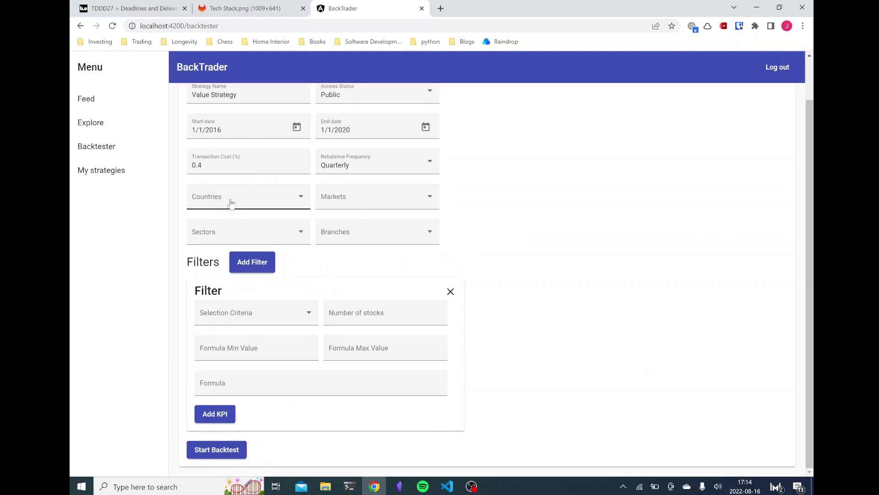
Step: Choose Sverige as the strategy's country
{"action": "left_click", "coordinate": [275, 203]}
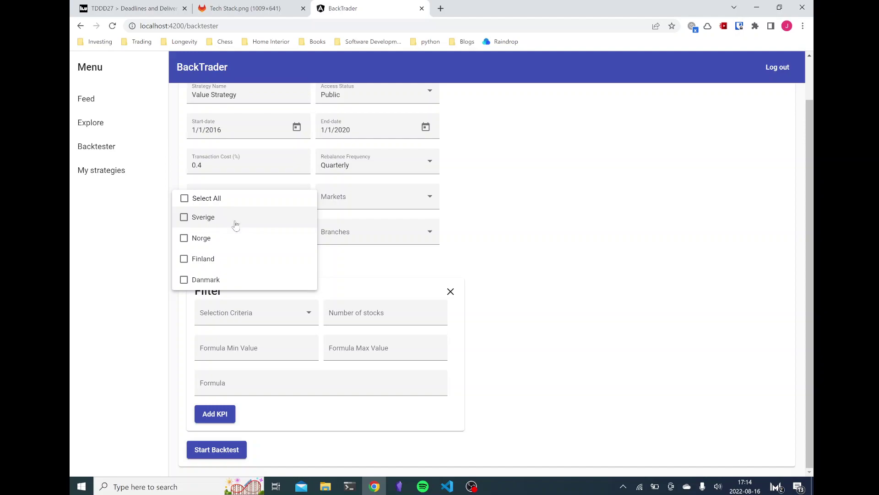
{"action": "left_click", "coordinate": [260, 219]}
{"action": "left_click", "coordinate": [462, 201]}
Step: Select the Large Cap, Mid Cap, Small Cap and First North OMX Stockholm markets
{"action": "left_click", "coordinate": [402, 201]}
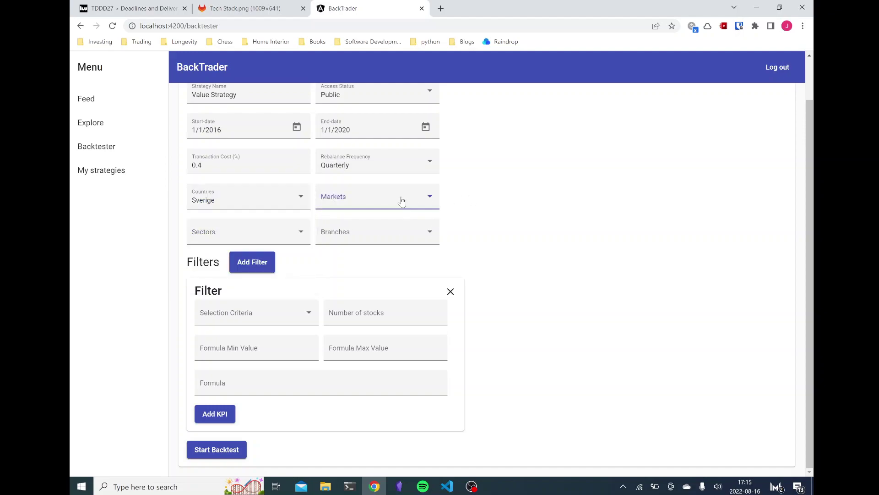
{"action": "mouse_move", "coordinate": [467, 191]}
{"action": "left_mouse_down"}
{"action": "mouse_move", "coordinate": [459, 254]}
{"action": "mouse_move", "coordinate": [465, 193]}
{"action": "left_mouse_up"}
{"action": "scroll", "coordinate": [432, 223], "scroll_direction": "up", "scroll_amount": 2}
{"action": "left_click", "coordinate": [350, 210]}
{"action": "left_click", "coordinate": [360, 225]}
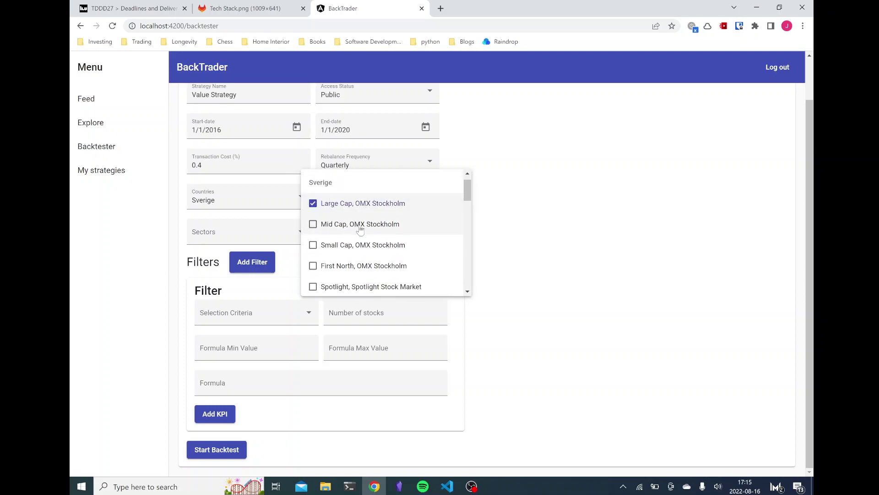
{"action": "left_click", "coordinate": [359, 245]}
{"action": "left_click", "coordinate": [387, 265]}
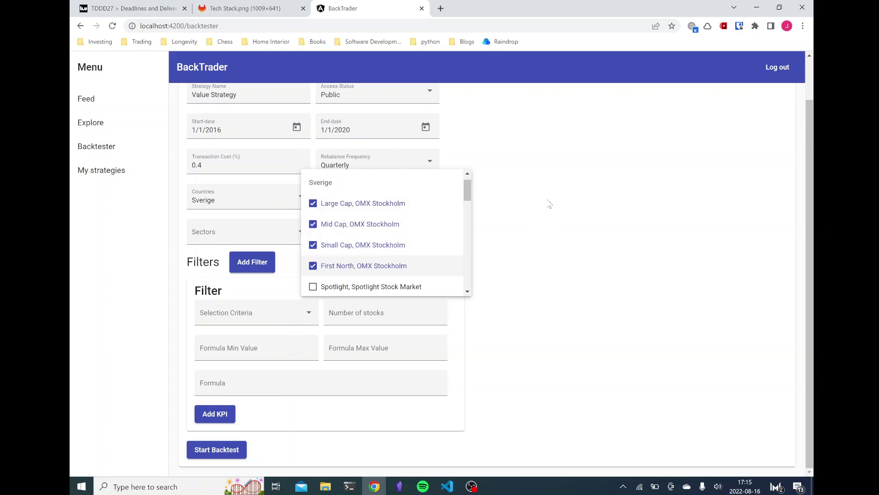
{"action": "scroll", "coordinate": [468, 196], "scroll_direction": "up", "scroll_amount": 1}
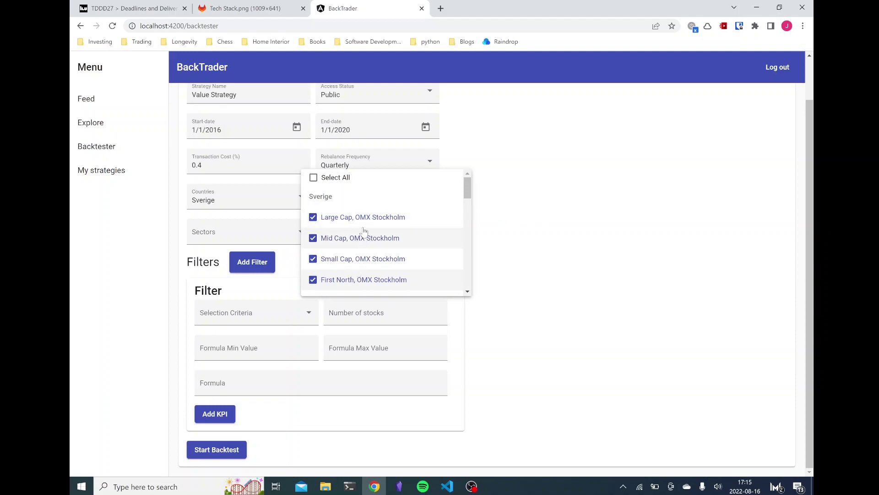
{"action": "scroll", "coordinate": [368, 246], "scroll_direction": "down", "scroll_amount": 1}
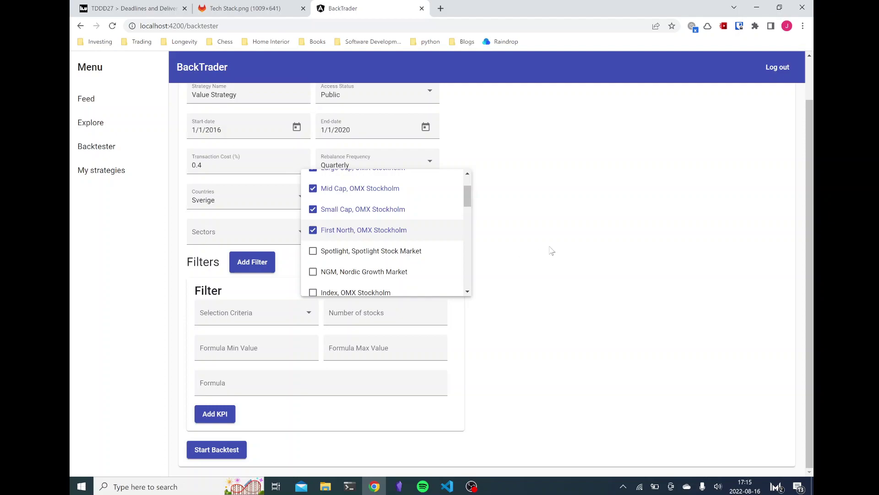
{"action": "left_click", "coordinate": [564, 216]}
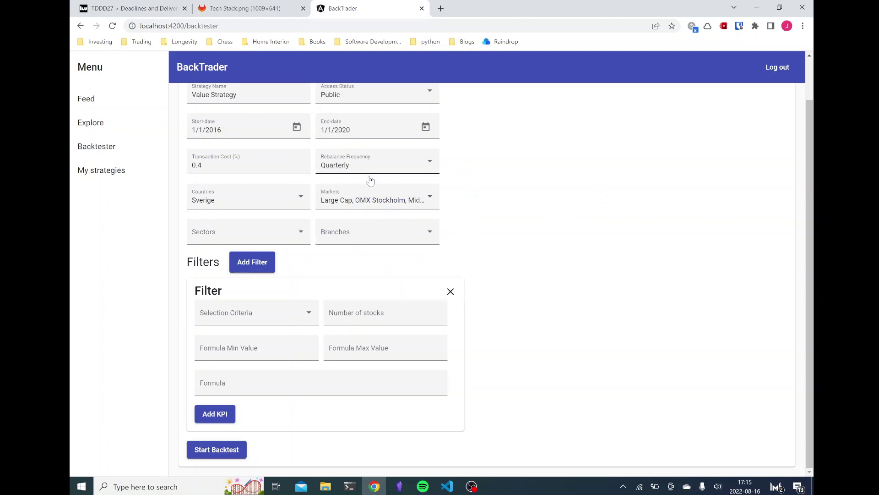
Step: Select all sectors except Finans & Fastighet
{"action": "left_click", "coordinate": [245, 230]}
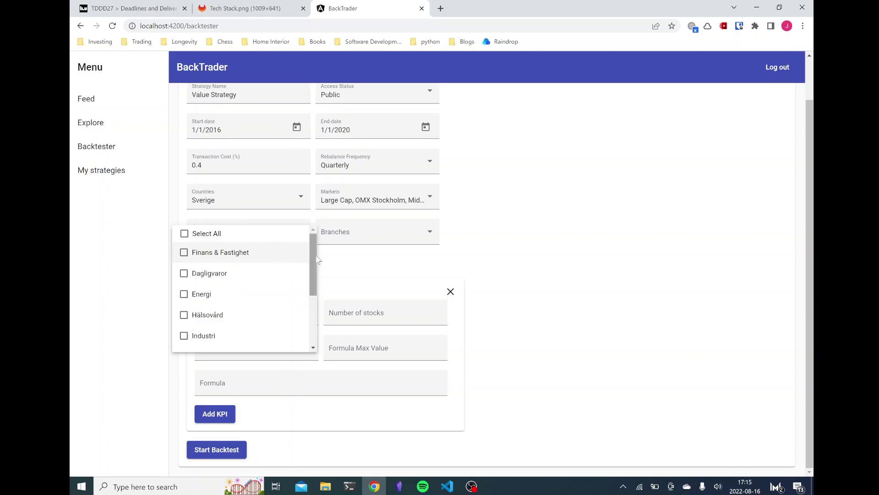
{"action": "mouse_move", "coordinate": [311, 265]}
{"action": "left_mouse_down"}
{"action": "mouse_move", "coordinate": [300, 339]}
{"action": "mouse_move", "coordinate": [305, 249]}
{"action": "left_mouse_up"}
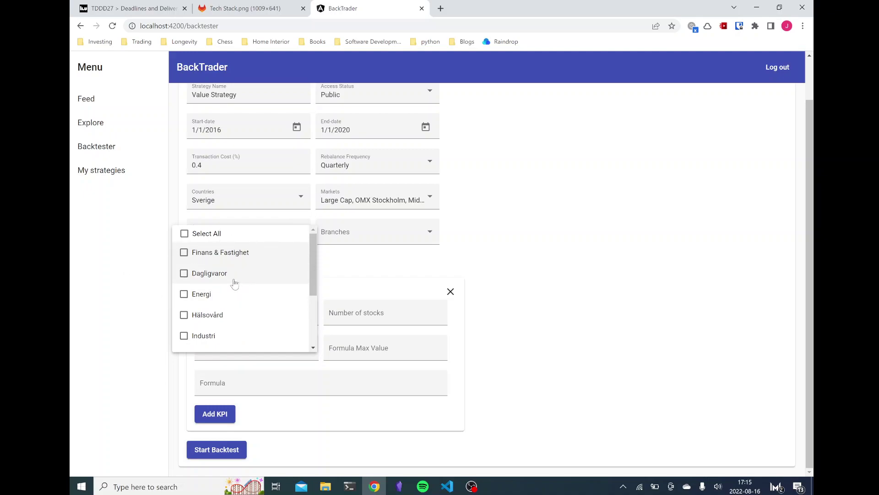
{"action": "left_click", "coordinate": [197, 235]}
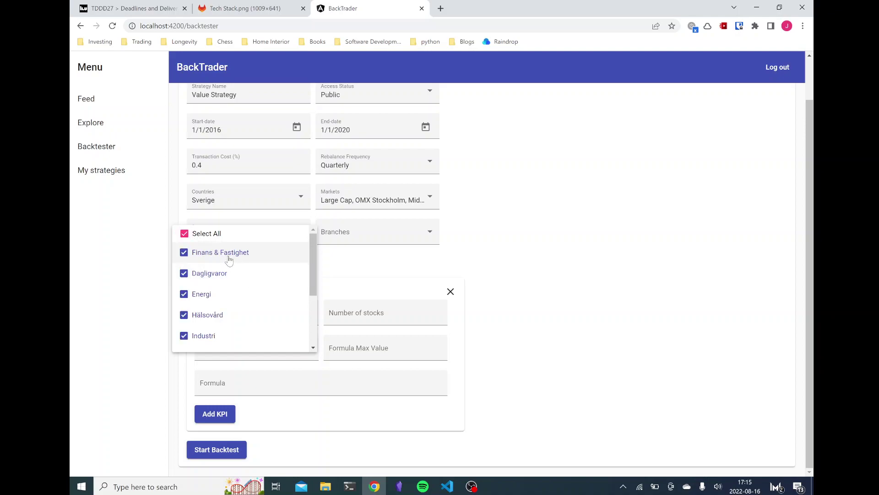
{"action": "left_click", "coordinate": [212, 255]}
{"action": "left_click", "coordinate": [459, 252]}
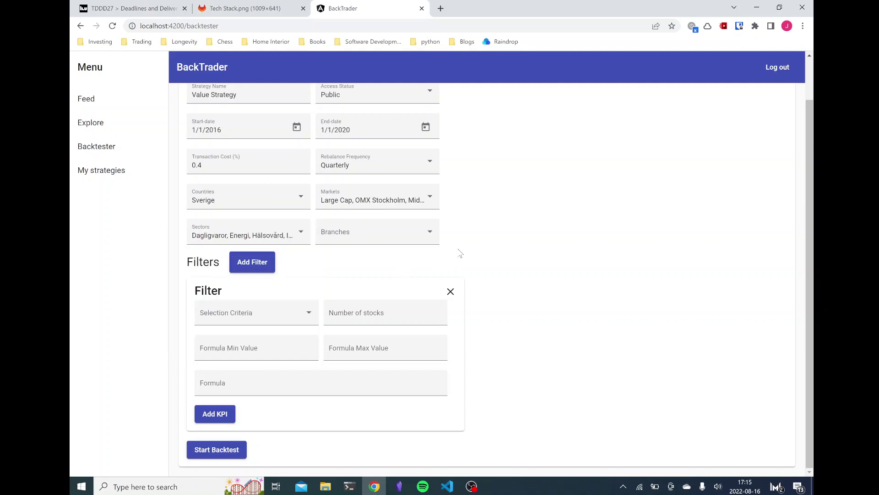
Step: Select all branches belonging to the chosen sectors
{"action": "left_click", "coordinate": [378, 235]}
{"action": "scroll", "coordinate": [447, 224], "scroll_direction": "down", "scroll_amount": 3}
{"action": "scroll", "coordinate": [451, 227], "scroll_direction": "down", "scroll_amount": 1}
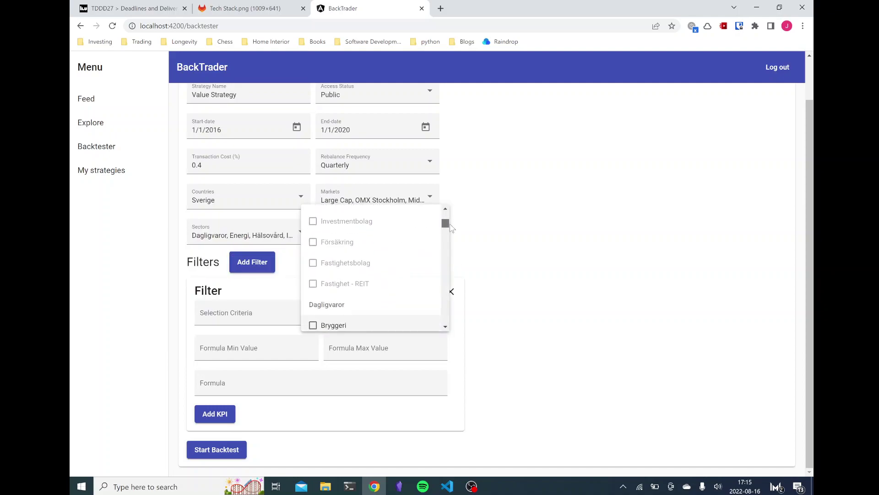
{"action": "scroll", "coordinate": [366, 244], "scroll_direction": "up", "scroll_amount": 4}
{"action": "left_click", "coordinate": [503, 265]}
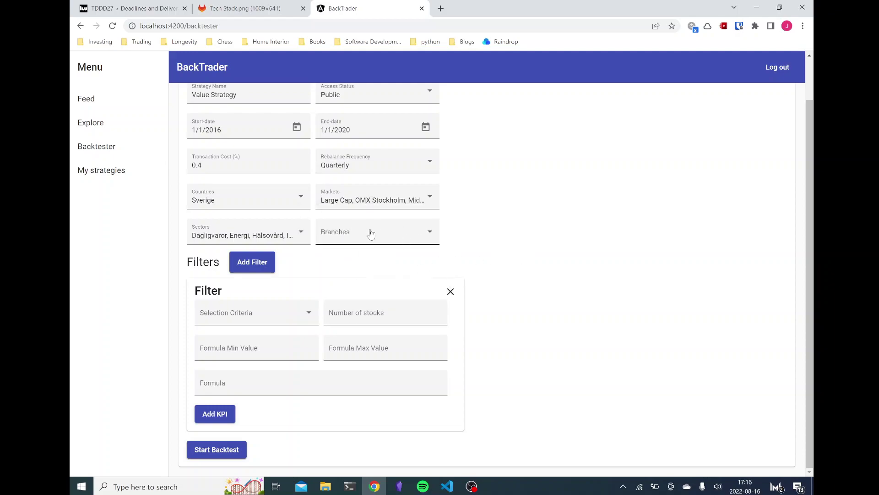
{"action": "left_click", "coordinate": [350, 234]}
{"action": "left_click", "coordinate": [321, 214]}
{"action": "left_click_drag", "start_coordinate": [450, 220], "coordinate": [399, 243]}
{"action": "scroll", "coordinate": [399, 243], "scroll_direction": "down", "scroll_amount": 3}
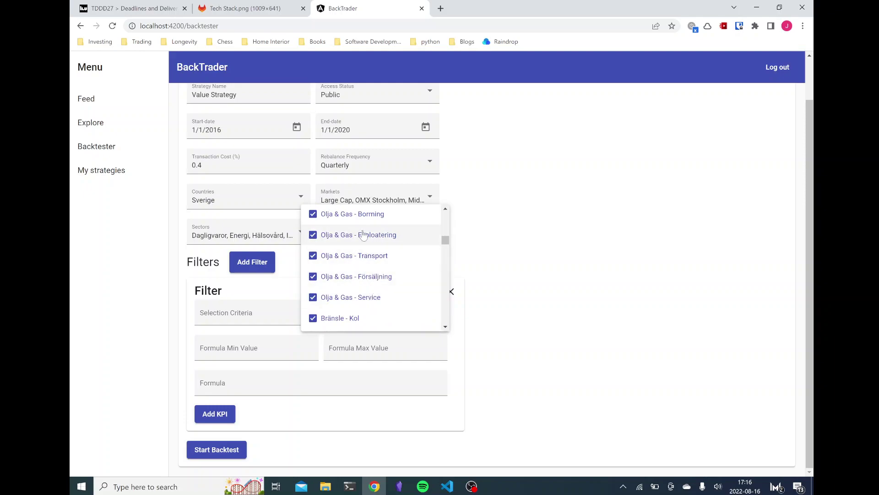
{"action": "left_click", "coordinate": [454, 250]}
Step: Recheck the branch list to confirm the selected branches
{"action": "left_click", "coordinate": [422, 234]}
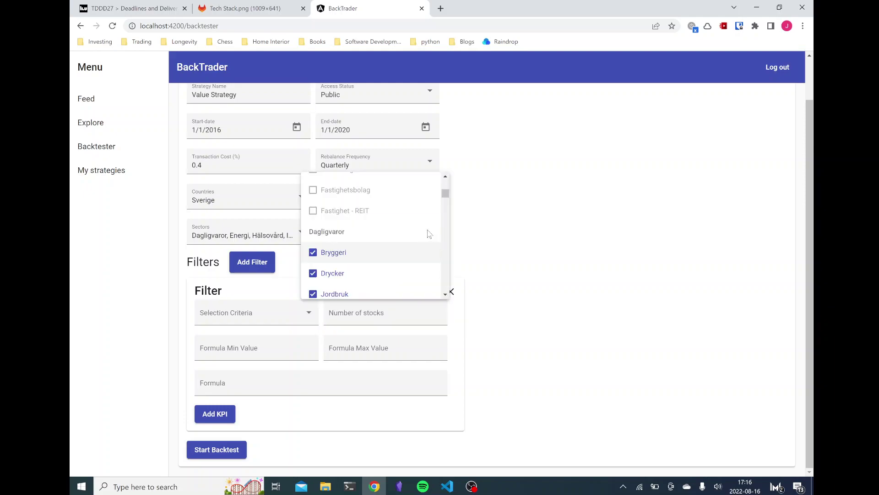
{"action": "left_click_drag", "start_coordinate": [445, 201], "coordinate": [447, 209]}
{"action": "left_click_drag", "start_coordinate": [445, 220], "coordinate": [443, 243]}
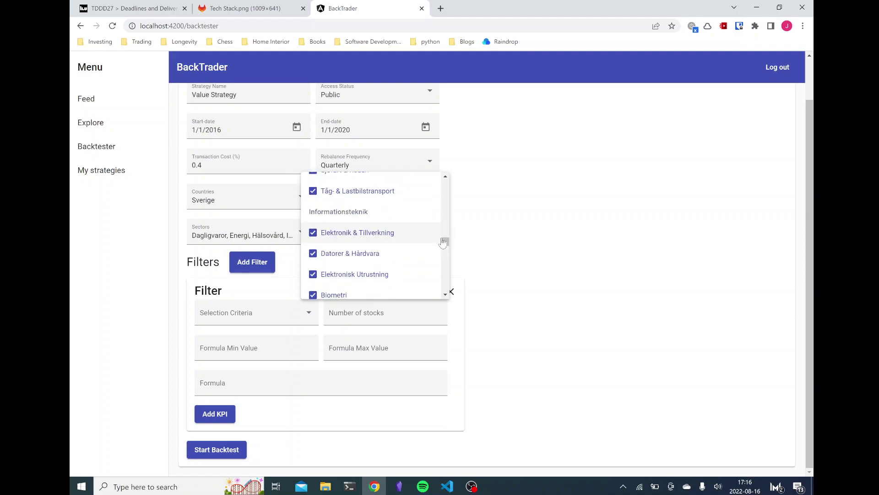
{"action": "left_click", "coordinate": [502, 240]}
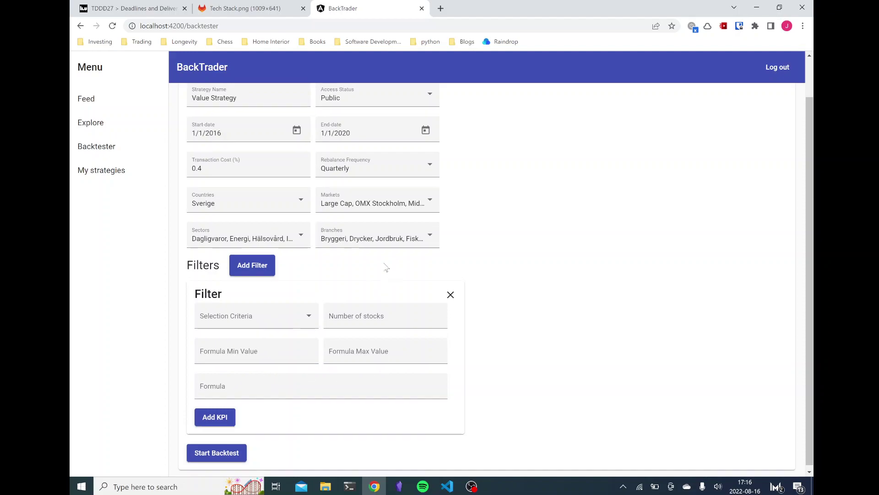
{"action": "scroll", "coordinate": [273, 197], "scroll_direction": "up", "scroll_amount": 1}
{"action": "scroll", "coordinate": [508, 252], "scroll_direction": "down", "scroll_amount": 1}
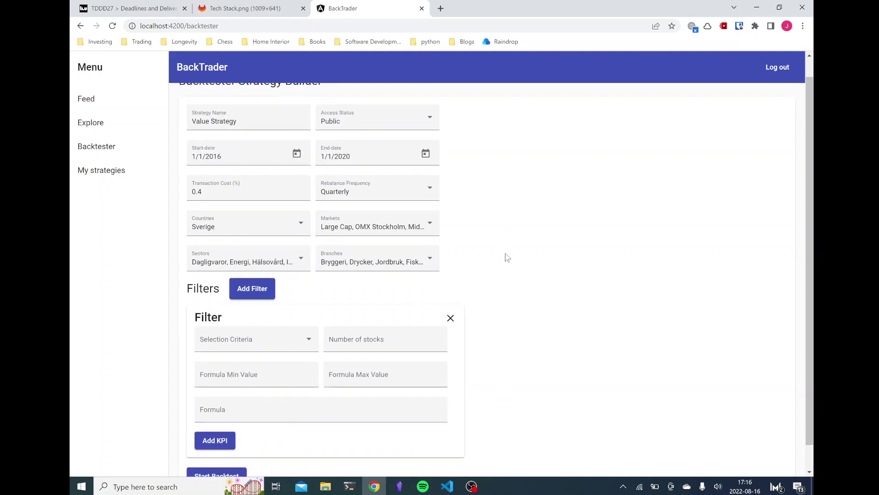
Step: Set selection criteria to Lowest, 10 stocks, formula min value 0 and max value 20
{"action": "left_click", "coordinate": [266, 314]}
{"action": "left_click", "coordinate": [243, 337]}
{"action": "left_click", "coordinate": [350, 322]}
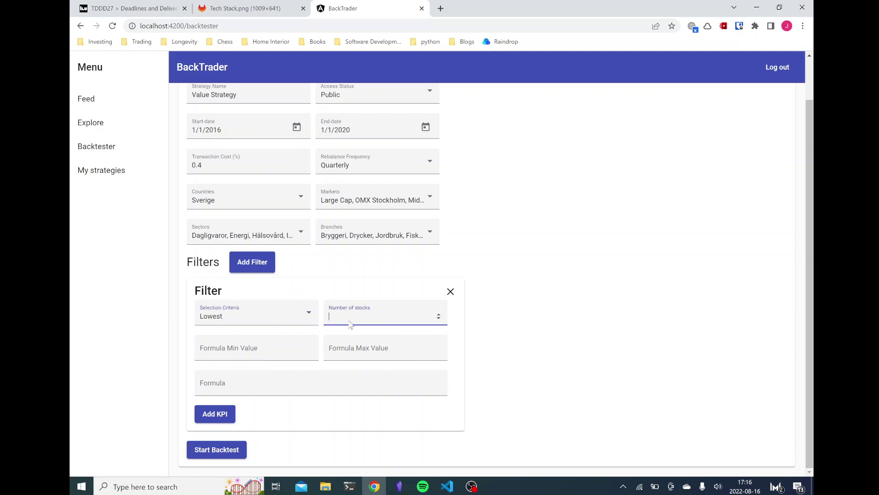
{"action": "left_click", "coordinate": [487, 327]}
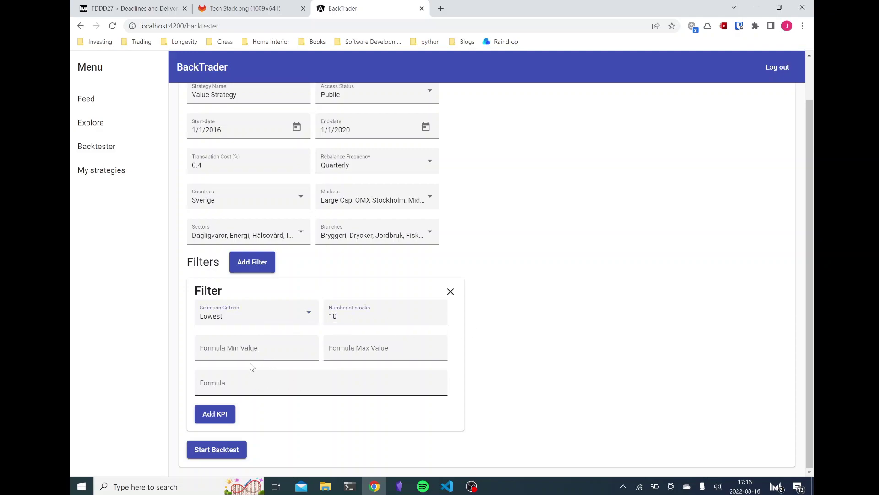
{"action": "left_click", "coordinate": [266, 356]}
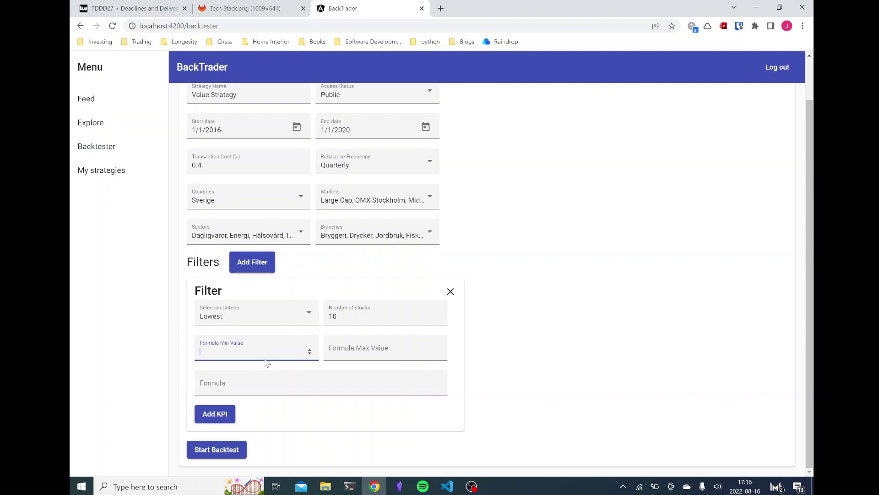
{"action": "type", "text": "0"}
{"action": "left_click", "coordinate": [379, 359]}
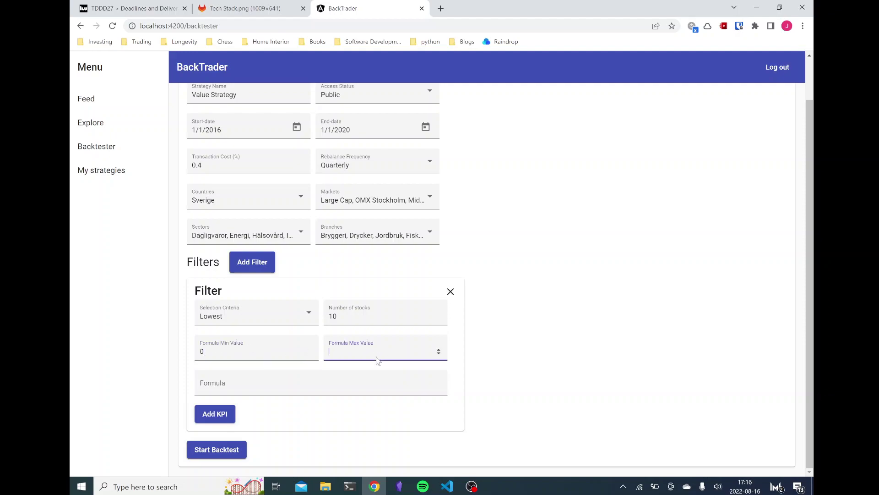
{"action": "type", "text": "20"}
{"action": "left_click", "coordinate": [481, 341]}
{"action": "left_click", "coordinate": [277, 383]}
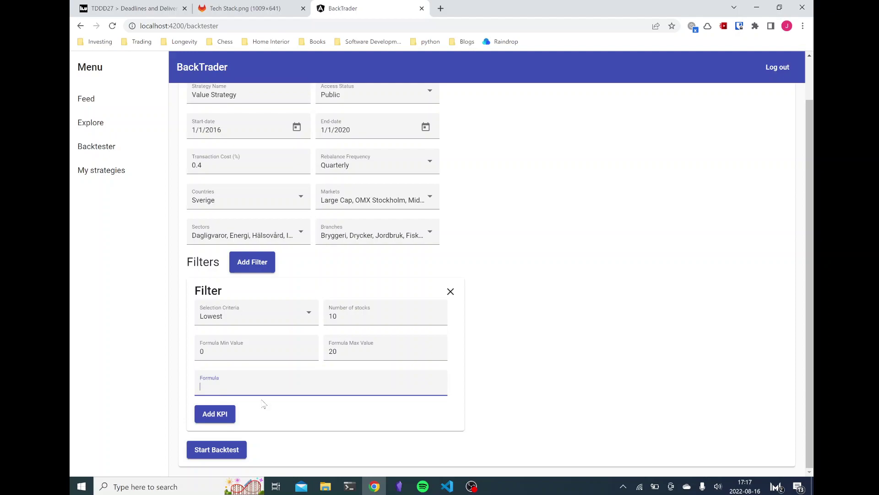
Step: Search the KPI list for 'p' and insert PE (P/E) as the formula's first term
{"action": "left_click", "coordinate": [223, 419]}
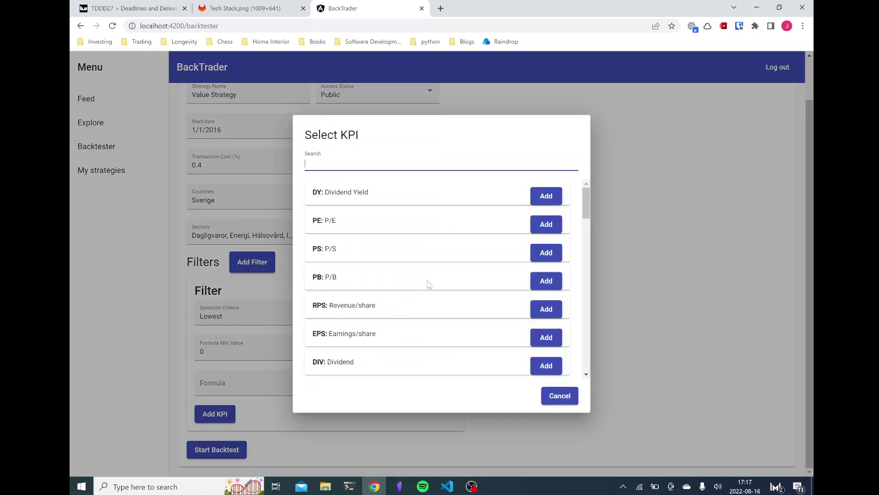
{"action": "left_click", "coordinate": [589, 197]}
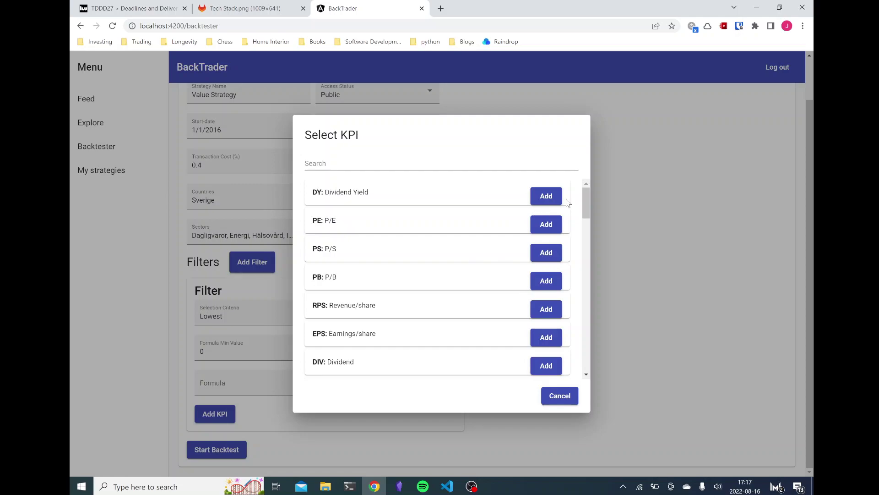
{"action": "left_click_drag", "start_coordinate": [585, 202], "coordinate": [580, 258]}
{"action": "scroll", "coordinate": [449, 238], "scroll_direction": "down", "scroll_amount": 10}
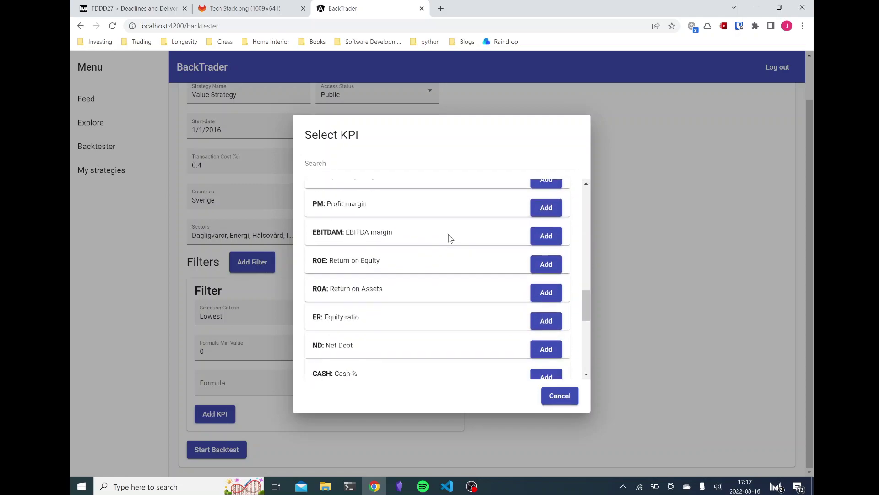
{"action": "scroll", "coordinate": [452, 238], "scroll_direction": "down", "scroll_amount": 1}
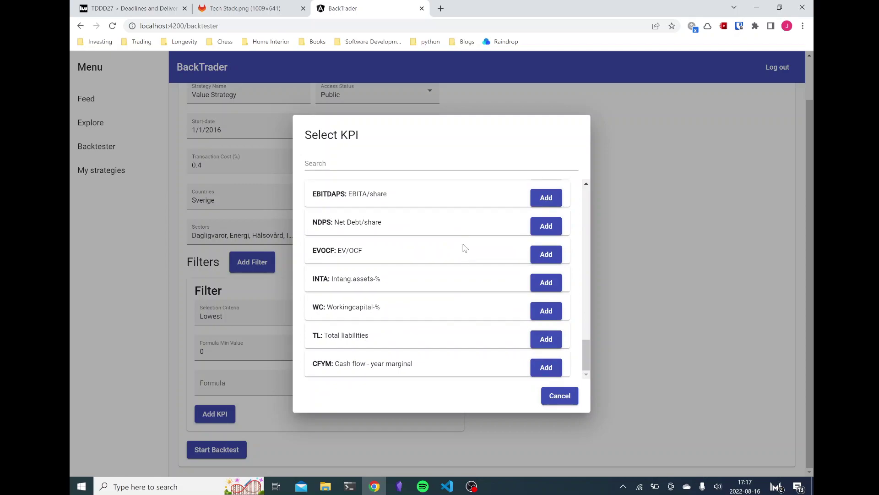
{"action": "scroll", "coordinate": [456, 231], "scroll_direction": "up", "scroll_amount": 15}
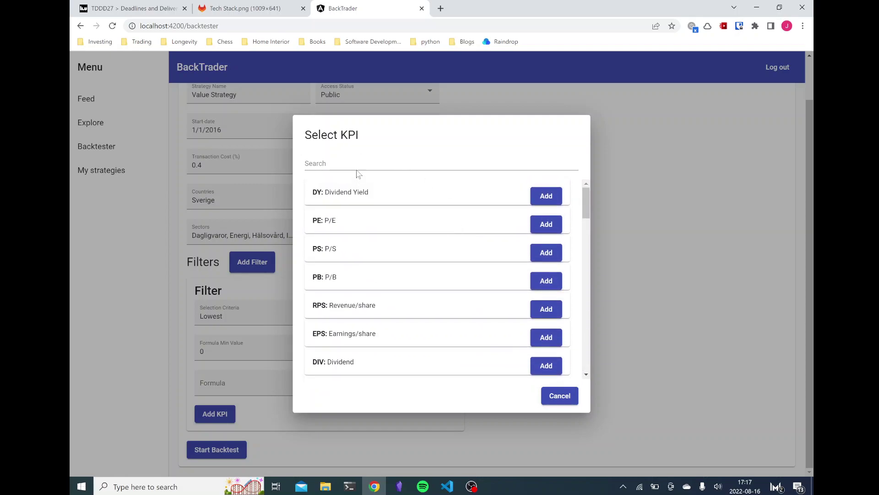
{"action": "left_click", "coordinate": [354, 163]}
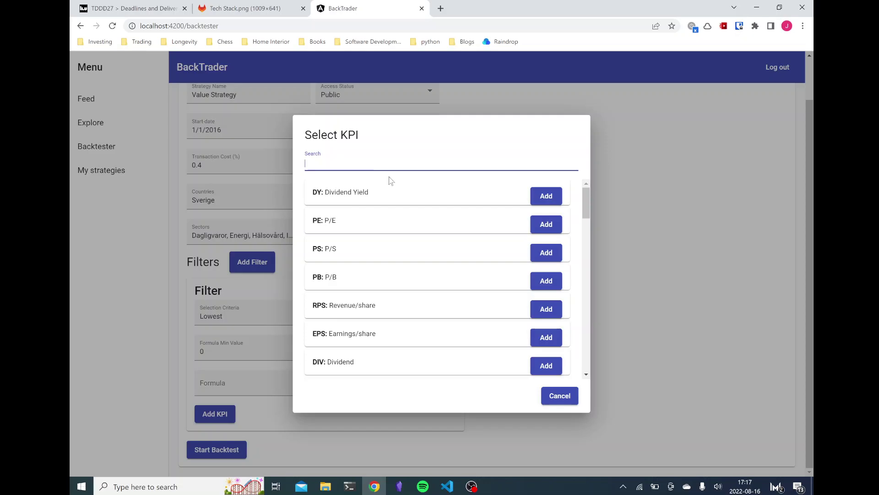
{"action": "type", "text": "p"}
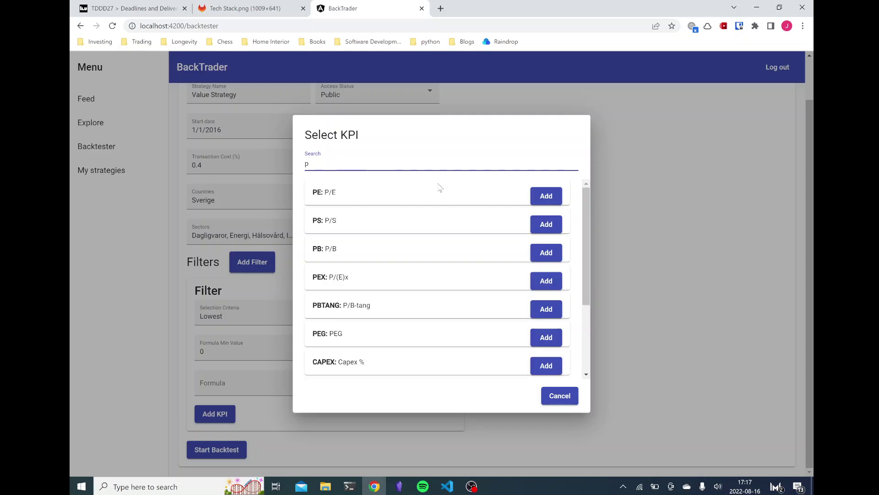
{"action": "left_click", "coordinate": [534, 198]}
Step: Append '+PS+' to the formula after PE
{"action": "type", "text": "+"}
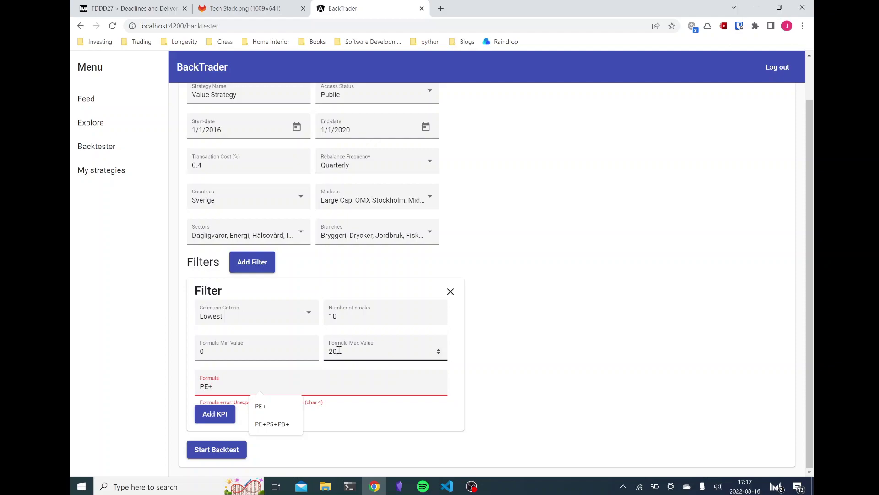
{"action": "type", "text": "PS"}
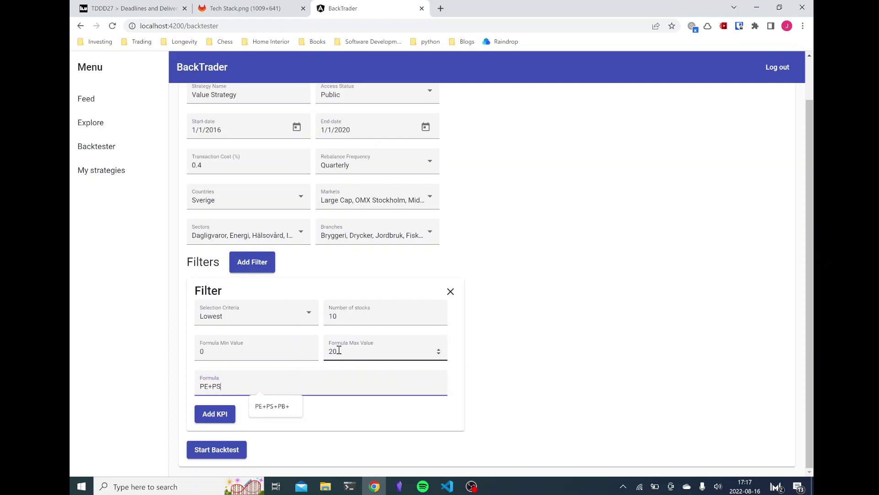
{"action": "type", "text": "+"}
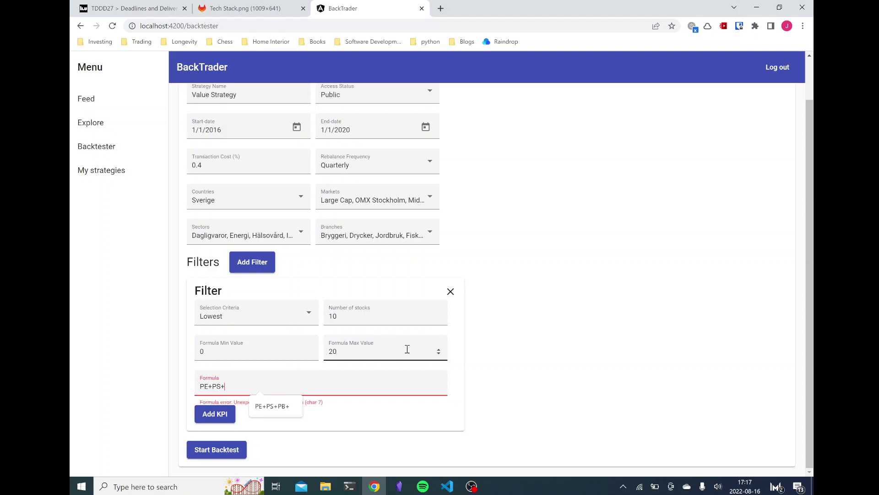
{"action": "left_click", "coordinate": [431, 403]}
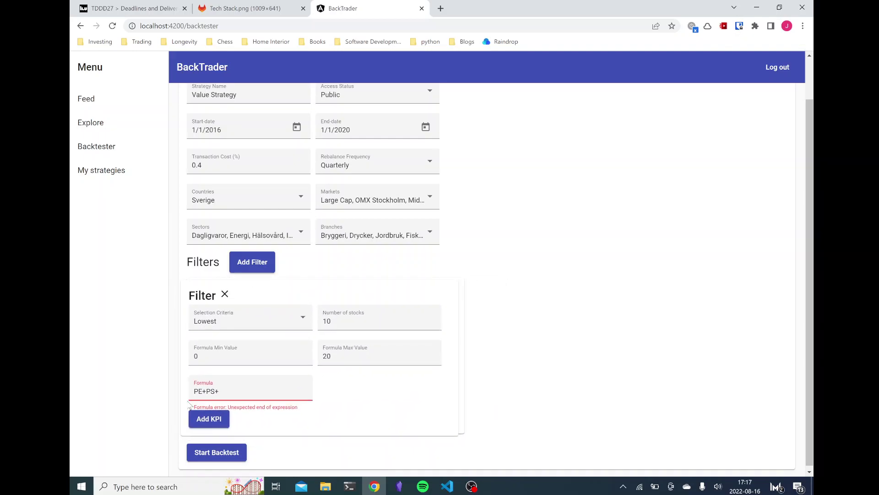
{"action": "left_click", "coordinate": [233, 385]}
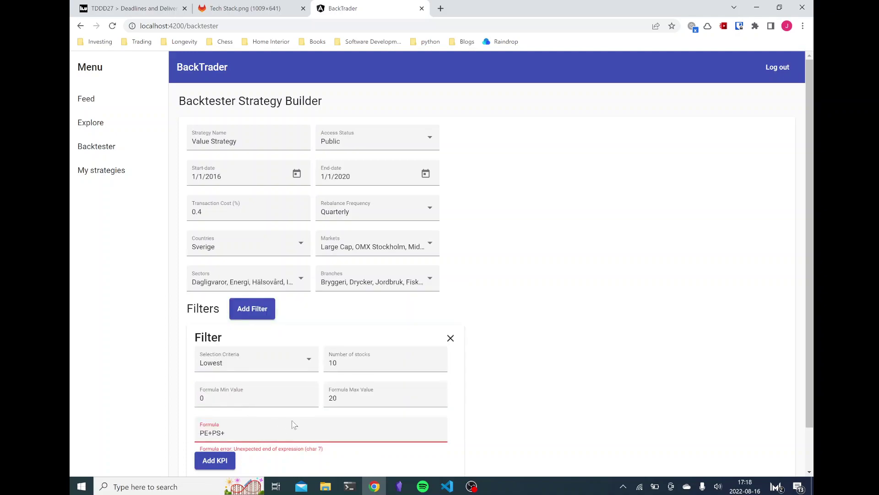
Step: Add EVEBITDA and remove stray characters so PE+PS+EVEBITDA shows no error
{"action": "type", "text": "EV"}
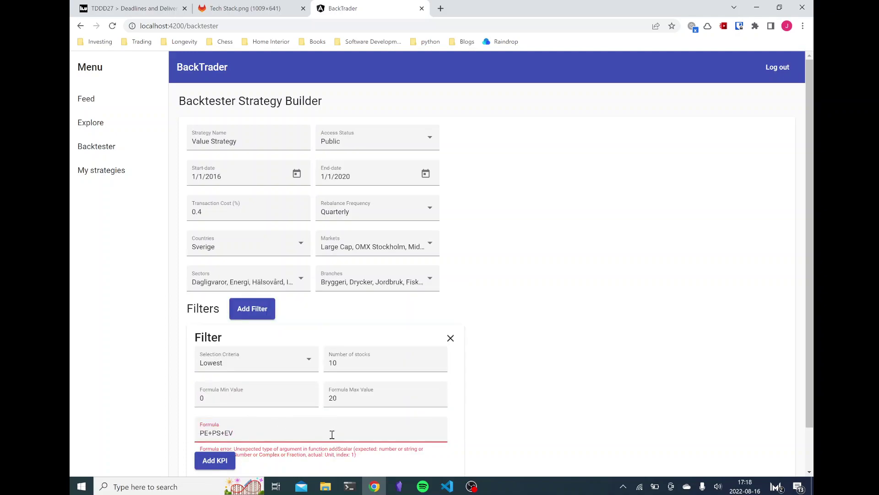
{"action": "type", "text": "EBI"}
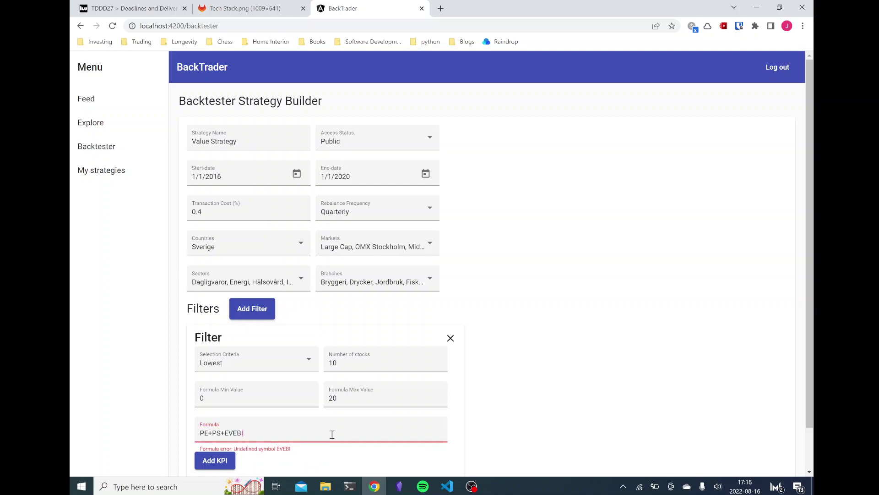
{"action": "type", "text": "TDA+D"}
{"action": "key", "text": "BackSpace"}
{"action": "key", "text": "BackSpace"}
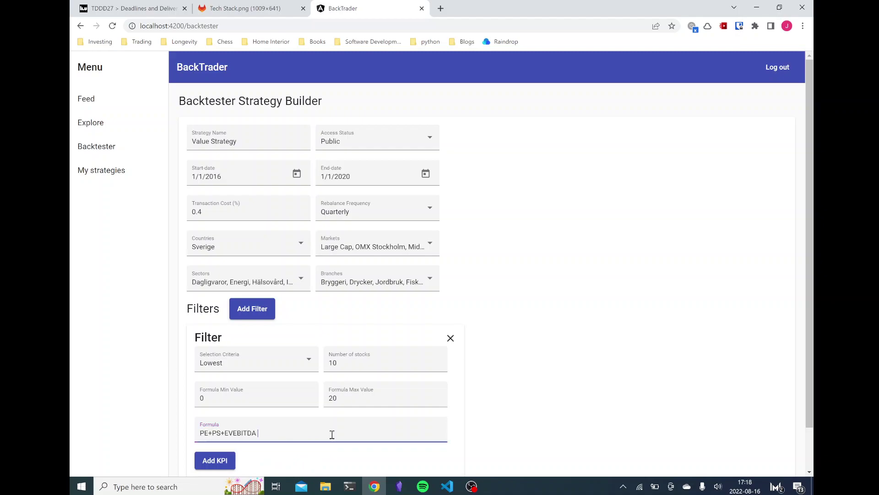
{"action": "key", "text": "BackSpace"}
{"action": "type", "text": "+"}
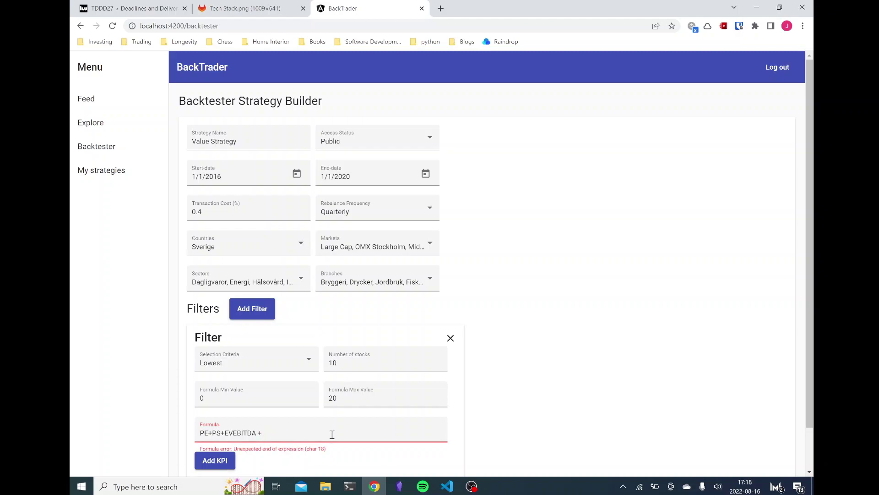
{"action": "key", "text": "BackSpace"}
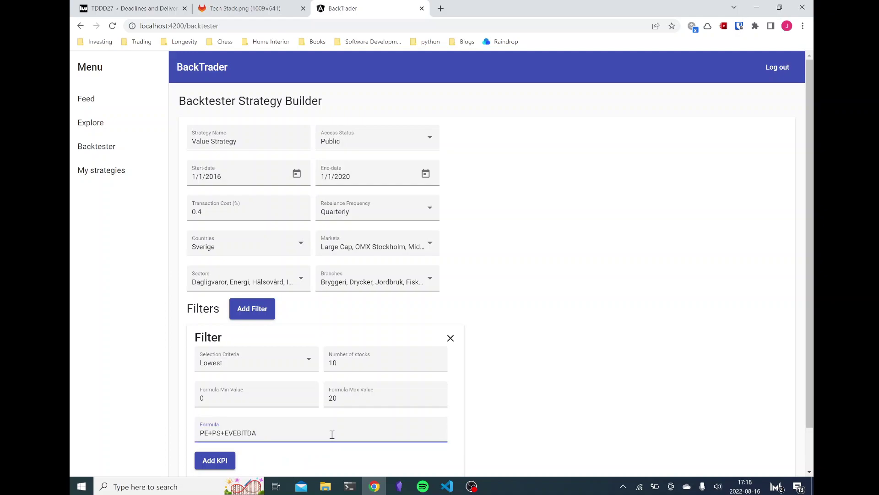
Step: Append '* 2' so the formula reads PE+PS+EVEBITDA * 2
{"action": "type", "text": "* 2"}
{"action": "mouse_move", "coordinate": [314, 429]}
{"action": "left_mouse_down"}
{"action": "mouse_move", "coordinate": [232, 430]}
{"action": "mouse_move", "coordinate": [300, 432]}
{"action": "left_mouse_up"}
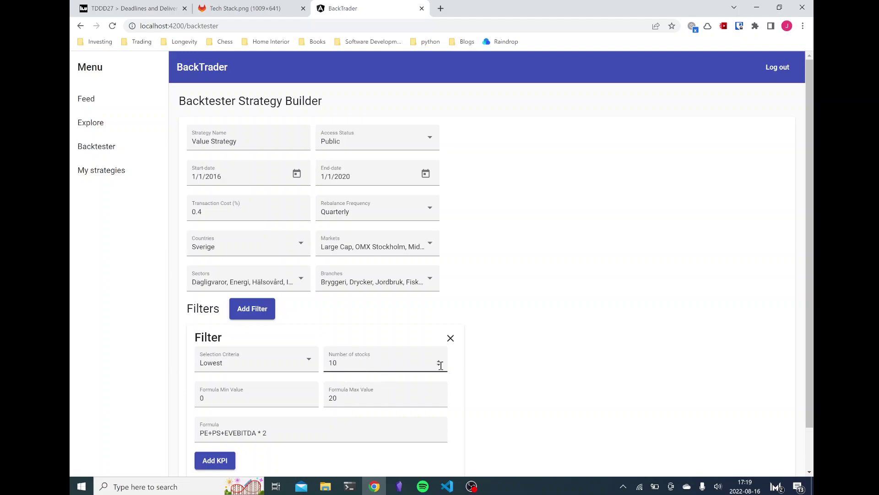
{"action": "scroll", "coordinate": [563, 380], "scroll_direction": "down", "scroll_amount": 1}
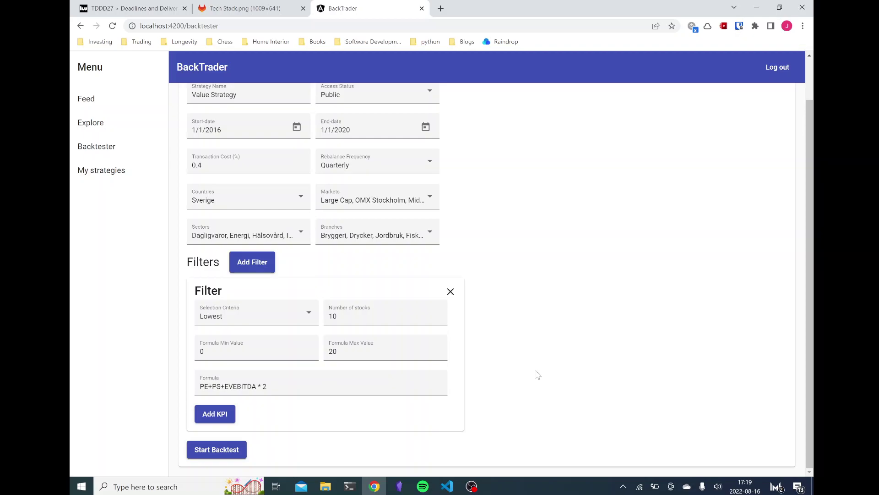
{"action": "left_click", "coordinate": [253, 262]}
{"action": "scroll", "coordinate": [355, 300], "scroll_direction": "down", "scroll_amount": 3}
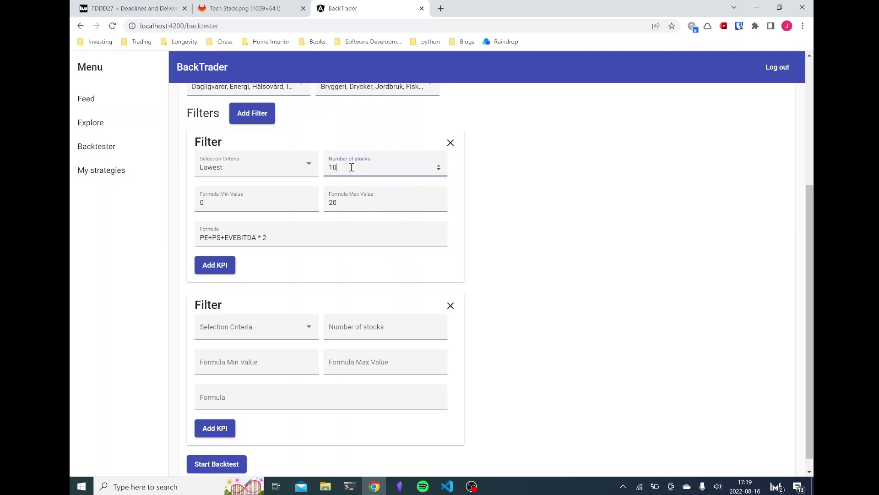
{"action": "scroll", "coordinate": [351, 174], "scroll_direction": "up", "scroll_amount": 3}
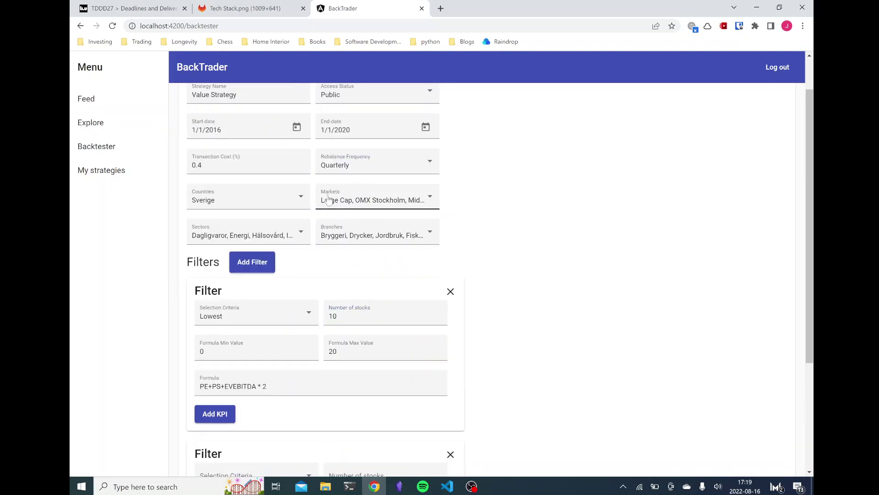
{"action": "scroll", "coordinate": [403, 220], "scroll_direction": "down", "scroll_amount": 3}
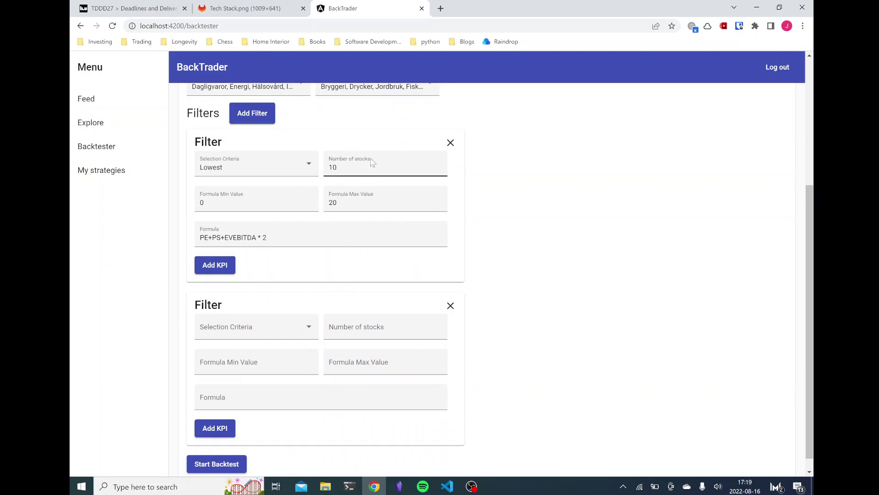
{"action": "scroll", "coordinate": [362, 215], "scroll_direction": "down", "scroll_amount": 1}
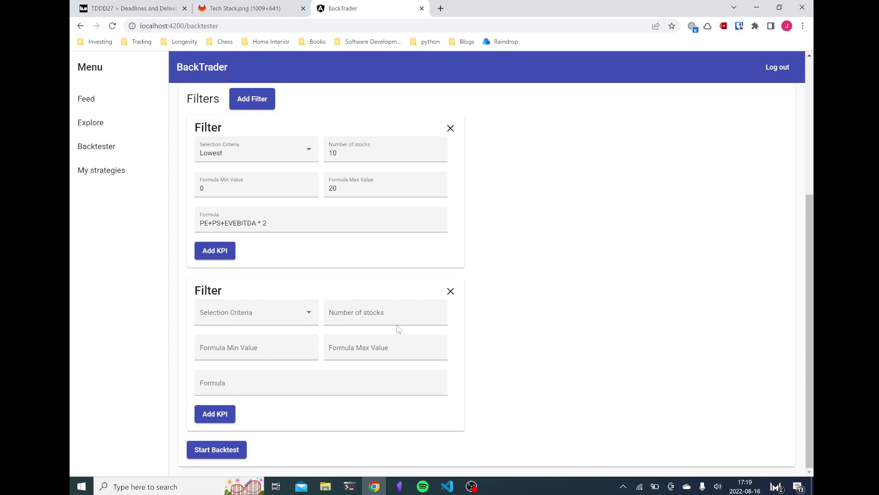
{"action": "scroll", "coordinate": [379, 224], "scroll_direction": "up", "scroll_amount": 1}
{"action": "left_click", "coordinate": [251, 153]}
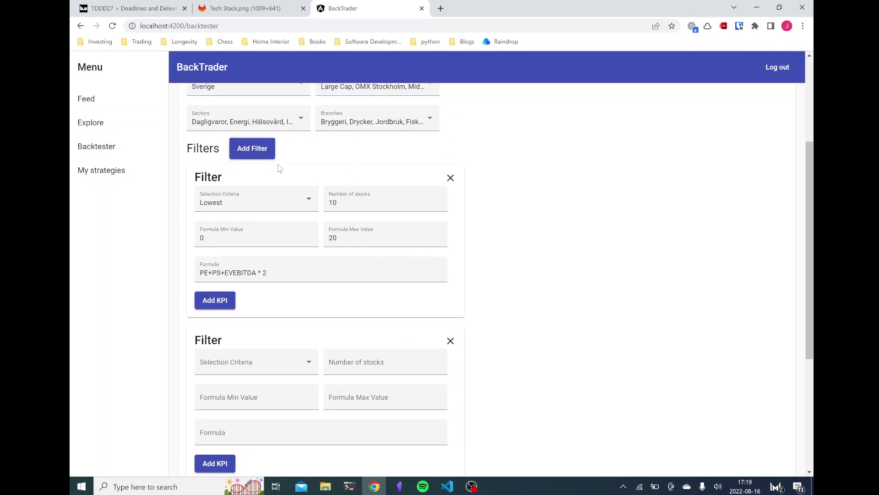
{"action": "scroll", "coordinate": [294, 187], "scroll_direction": "down", "scroll_amount": 3}
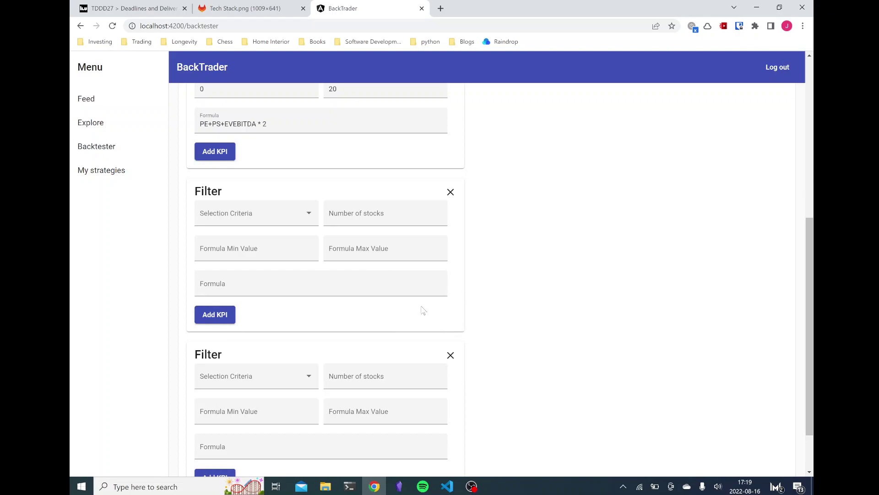
{"action": "scroll", "coordinate": [549, 316], "scroll_direction": "up", "scroll_amount": 4}
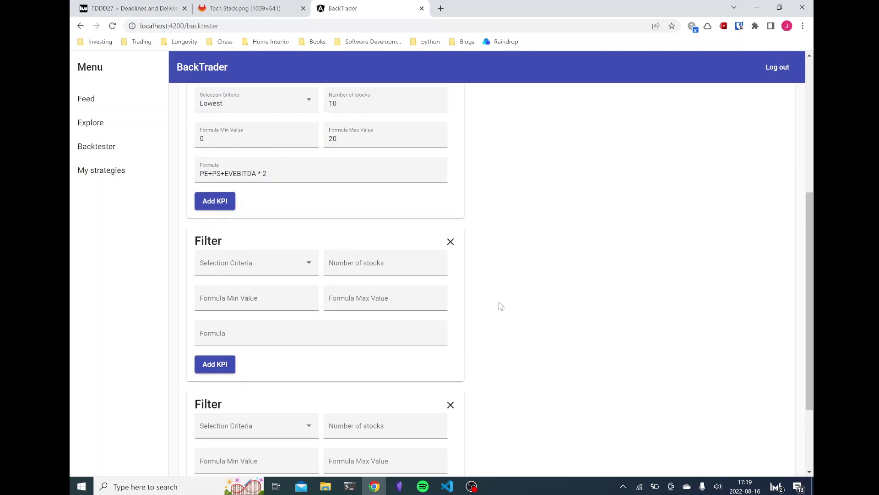
{"action": "scroll", "coordinate": [413, 252], "scroll_direction": "down", "scroll_amount": 2}
{"action": "left_click_drag", "start_coordinate": [247, 139], "coordinate": [252, 311]}
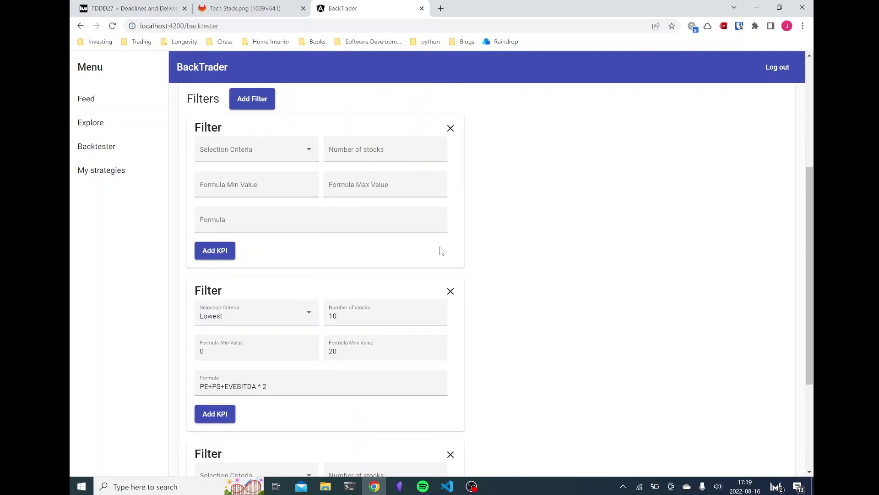
{"action": "left_click_drag", "start_coordinate": [227, 136], "coordinate": [232, 311]}
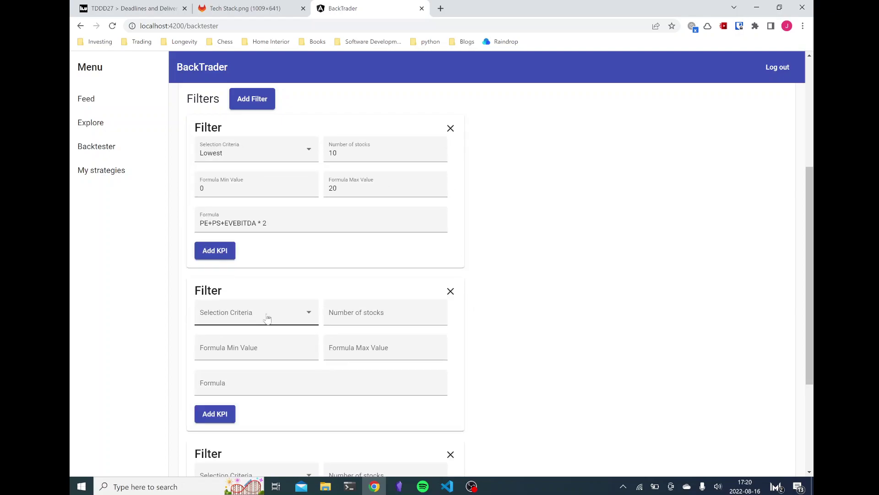
{"action": "left_click", "coordinate": [451, 291]}
{"action": "left_click", "coordinate": [450, 292]}
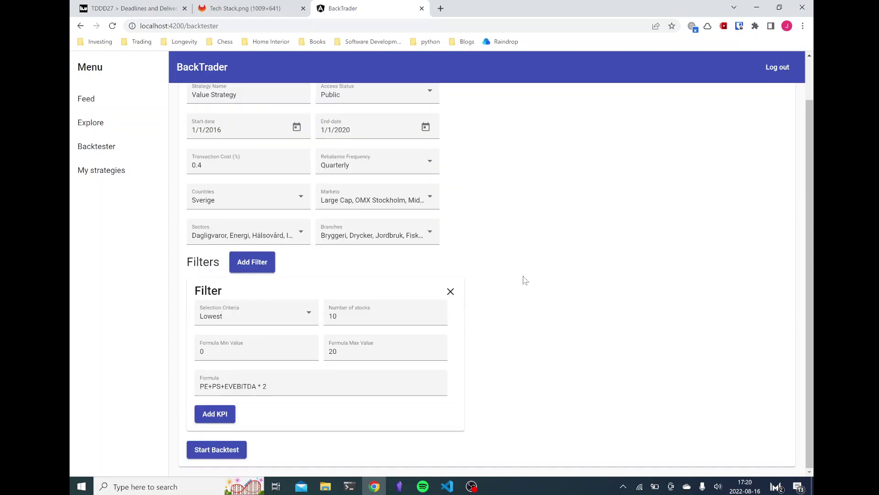
{"action": "scroll", "coordinate": [585, 310], "scroll_direction": "up", "scroll_amount": 1}
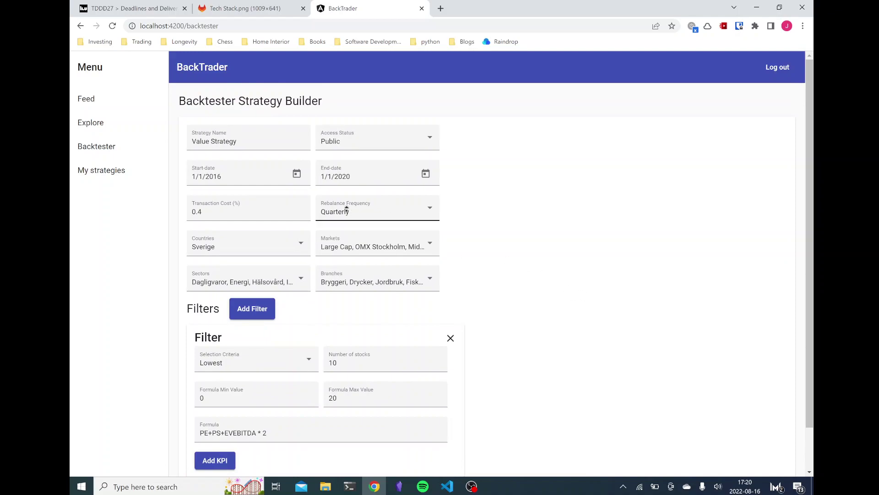
{"action": "scroll", "coordinate": [458, 325], "scroll_direction": "down", "scroll_amount": 1}
{"action": "scroll", "coordinate": [613, 279], "scroll_direction": "up", "scroll_amount": 1}
{"action": "scroll", "coordinate": [808, 181], "scroll_direction": "down", "scroll_amount": 1}
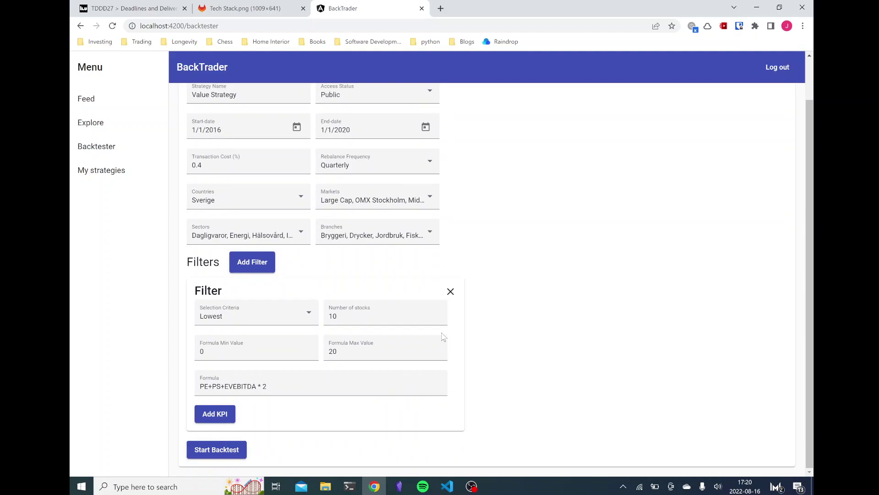
Step: Start the Value Strategy backtest and check its title and running-status message
{"action": "left_click", "coordinate": [224, 451]}
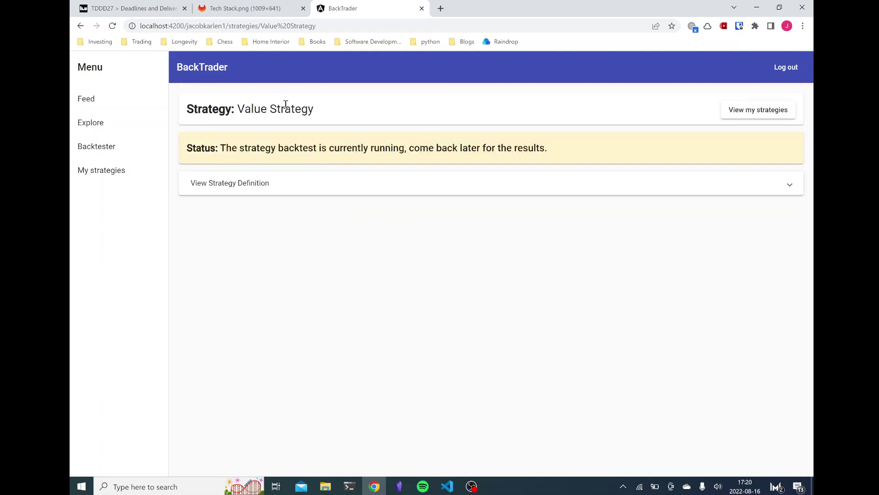
{"action": "left_click_drag", "start_coordinate": [188, 107], "coordinate": [354, 112]}
{"action": "left_click", "coordinate": [357, 111]}
{"action": "left_click_drag", "start_coordinate": [216, 149], "coordinate": [638, 158]}
{"action": "left_click", "coordinate": [642, 156]}
Step: Open Value Strategy's details, then return via Backtester to the My strategies list
{"action": "left_click", "coordinate": [739, 112]}
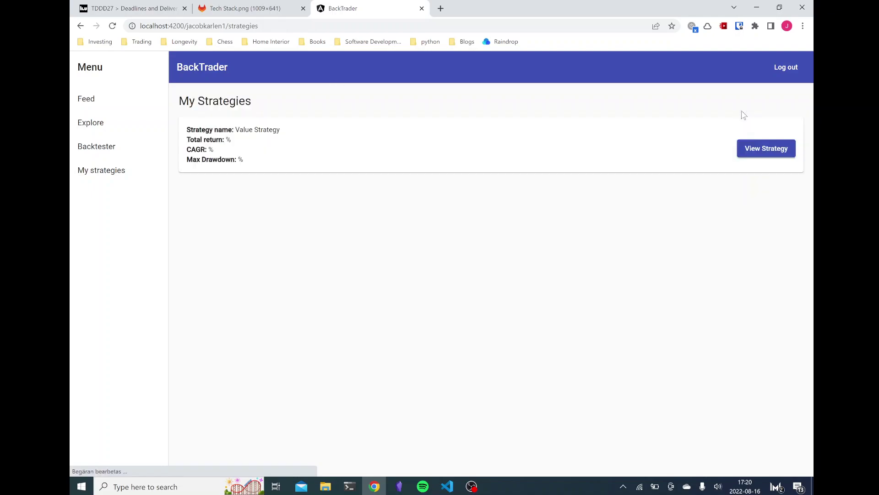
{"action": "left_click", "coordinate": [769, 151]}
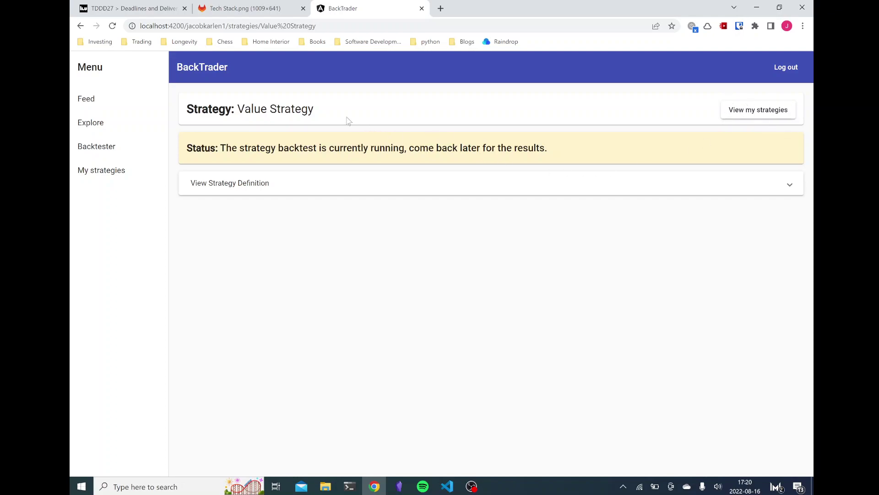
{"action": "left_click_drag", "start_coordinate": [187, 27], "coordinate": [226, 28]}
{"action": "left_click", "coordinate": [269, 140]}
{"action": "left_click", "coordinate": [103, 151]}
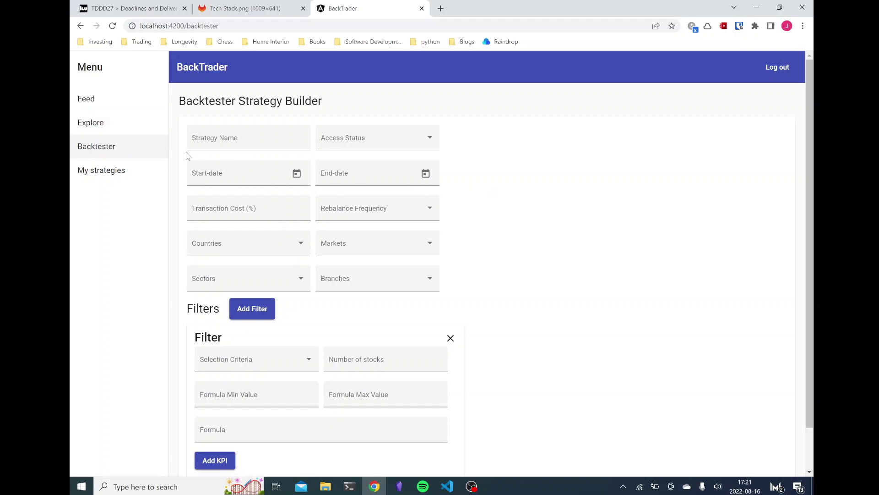
{"action": "left_click", "coordinate": [129, 171]}
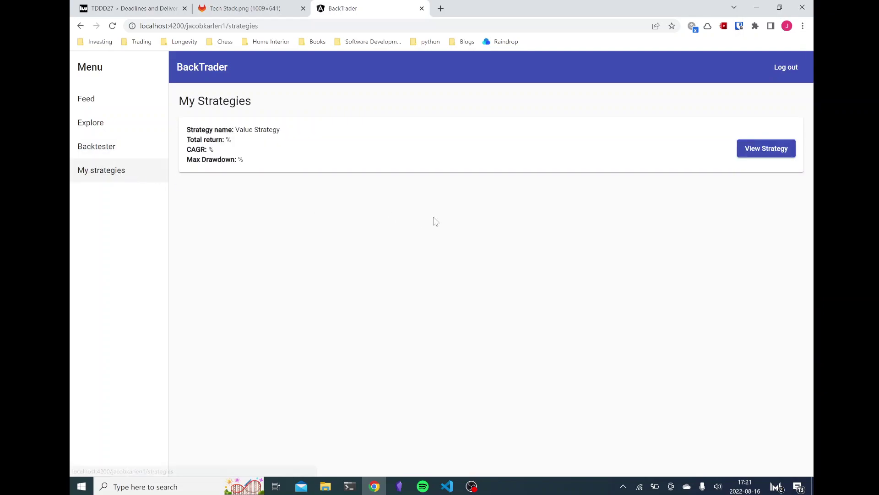